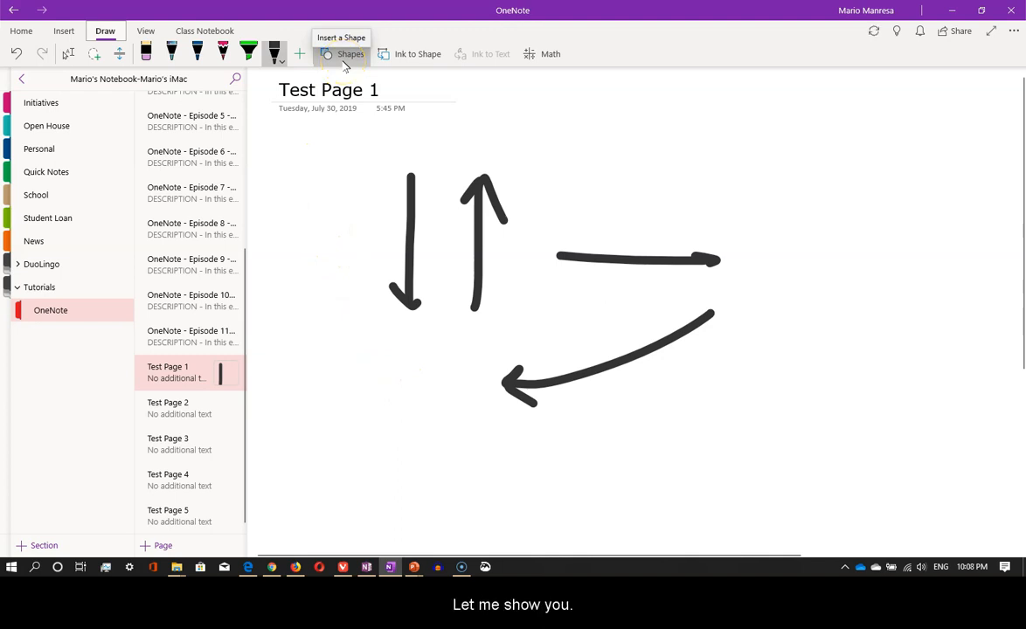
Step: Draw a straight vertical arrow pointing down below the page title using the single-headed arrow shape
click(347, 53)
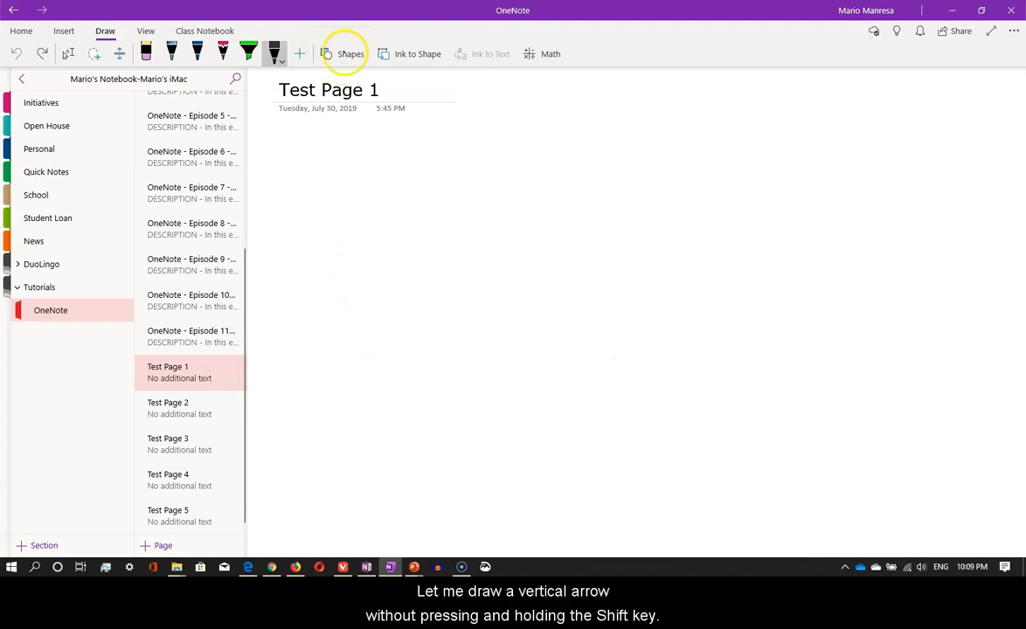
click(326, 53)
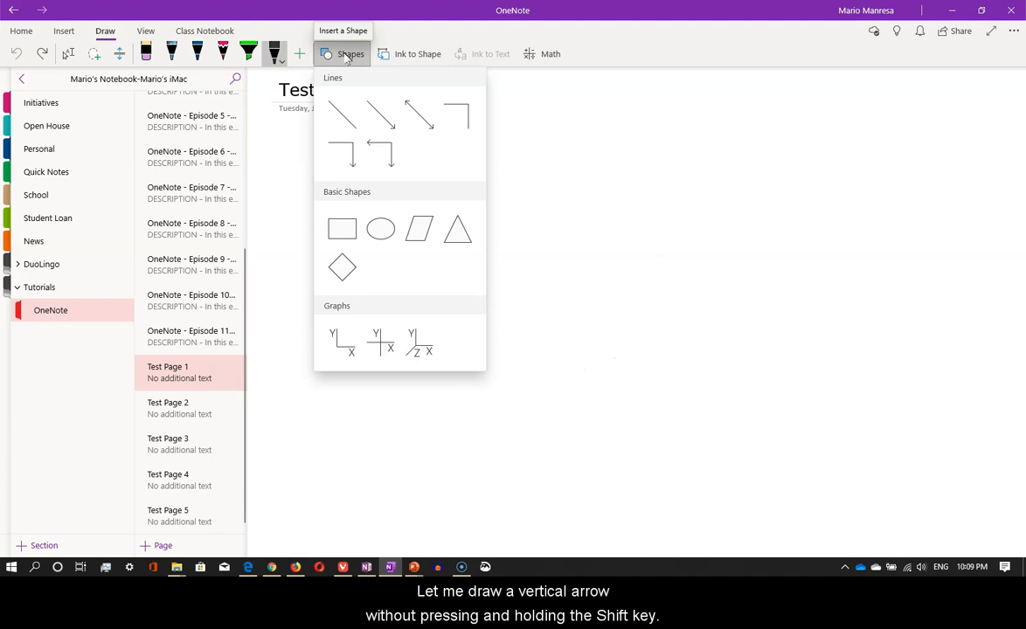
click(375, 109)
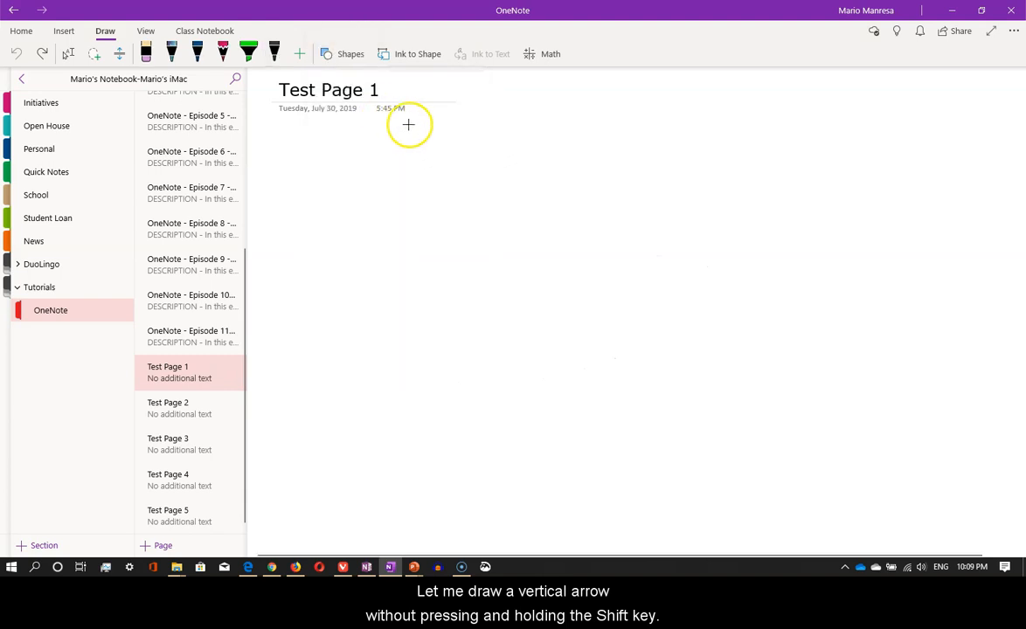
mouse_move(422, 140)
mouse_down()
mouse_move(428, 305)
mouse_move(398, 354)
mouse_move(421, 357)
mouse_move(393, 362)
mouse_move(489, 360)
mouse_move(350, 362)
mouse_move(524, 359)
mouse_move(325, 366)
mouse_move(499, 378)
mouse_move(429, 382)
mouse_up()
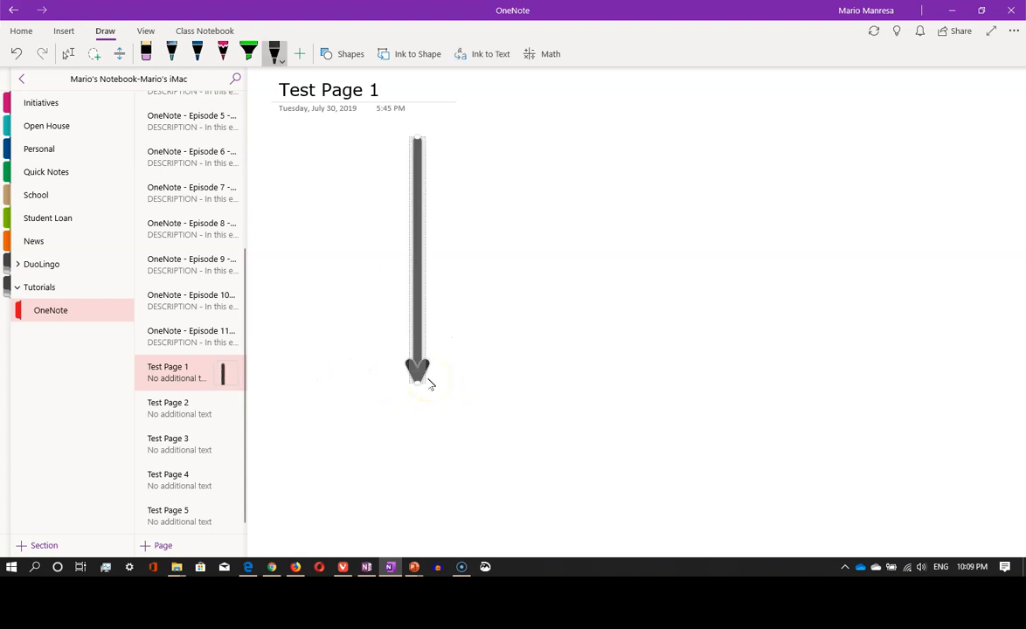
Step: Draw a horizontal arrow pointing right beside the vertical arrow, using the single-headed arrow shape
click(346, 54)
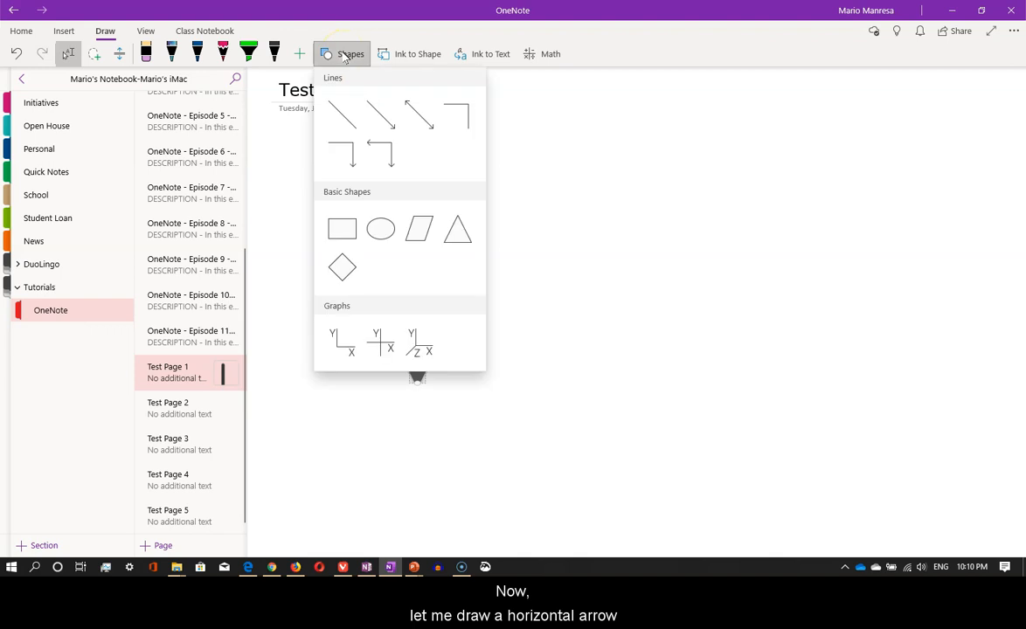
click(372, 111)
mouse_move(506, 264)
mouse_down()
mouse_move(766, 271)
mouse_move(754, 264)
mouse_move(766, 268)
mouse_move(763, 208)
mouse_move(762, 341)
mouse_move(779, 206)
mouse_move(763, 328)
mouse_move(770, 297)
mouse_up()
mouse_move(769, 257)
mouse_down()
mouse_move(774, 204)
mouse_move(749, 347)
mouse_move(763, 268)
mouse_up()
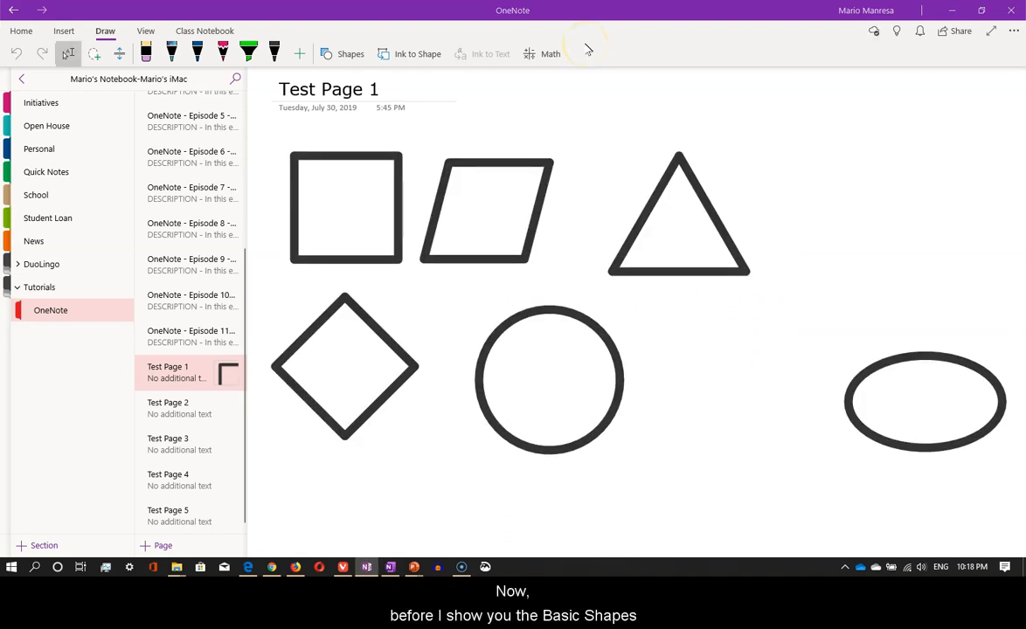
Step: Draw two perfect circles with the ellipse shape, one beside the triangle and one between the existing circle and the oval
click(344, 54)
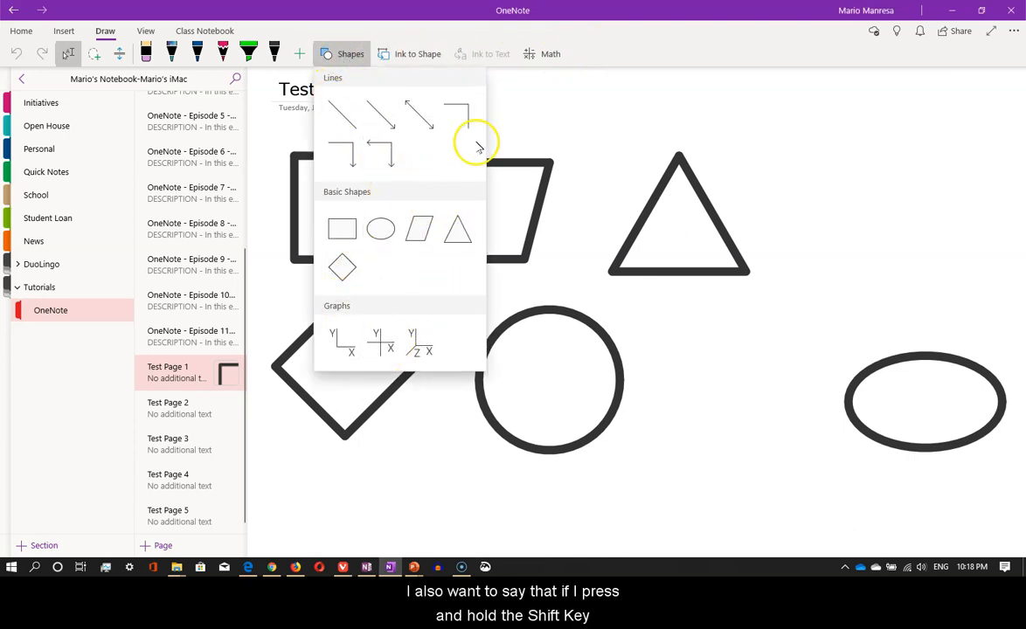
click(651, 80)
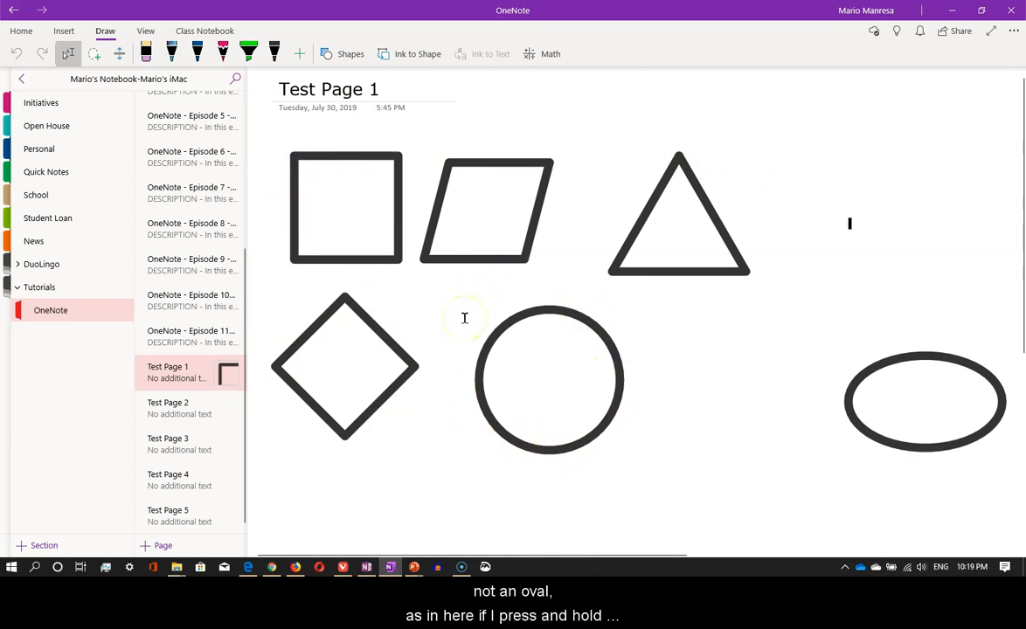
click(342, 53)
click(381, 228)
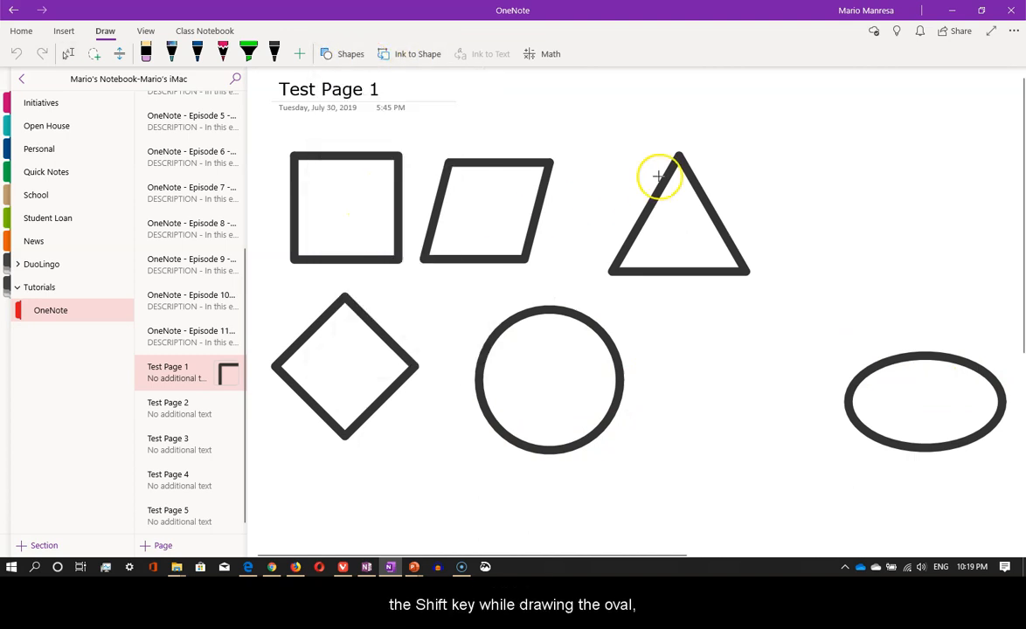
drag(784, 154, 843, 287)
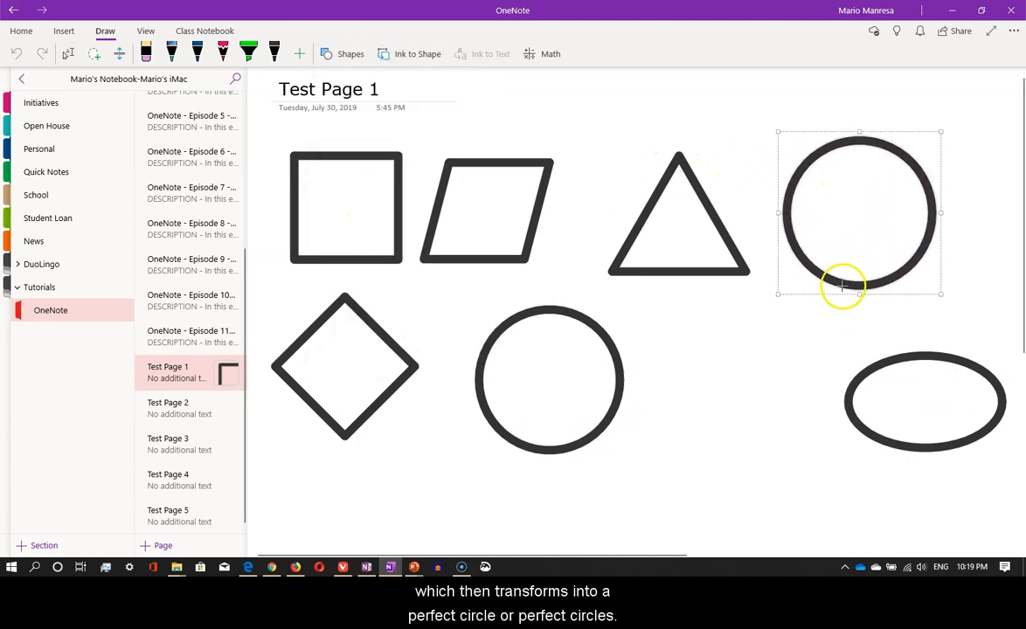
click(348, 52)
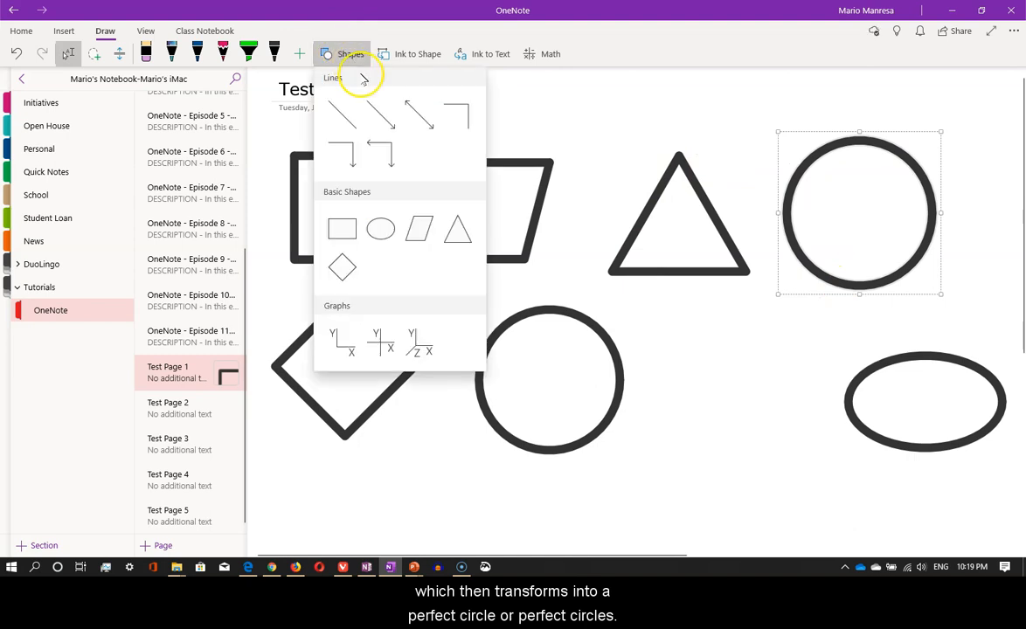
click(381, 226)
drag(678, 348, 735, 488)
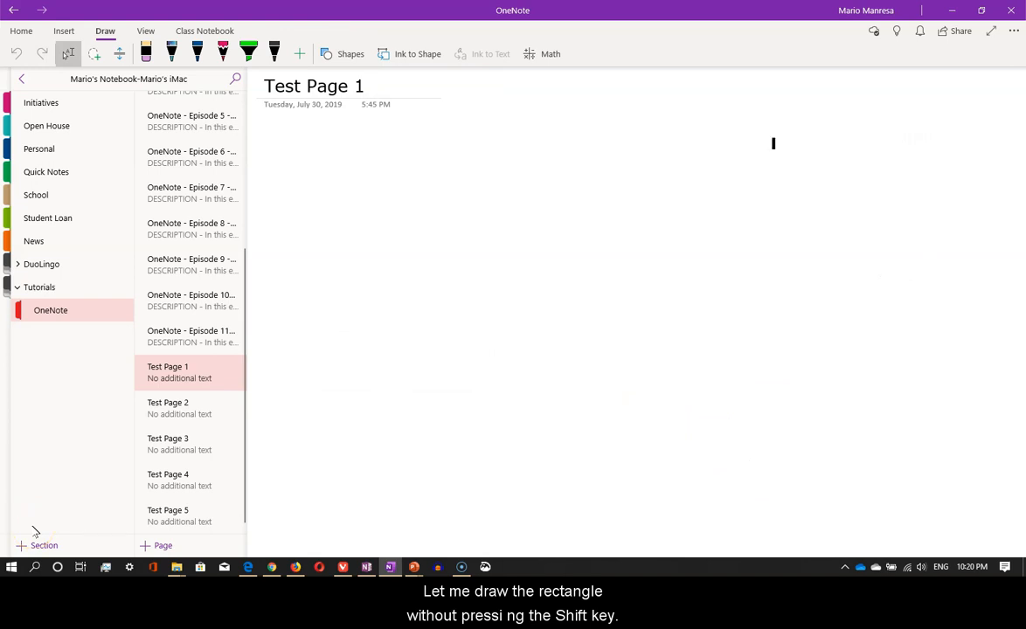
Step: Draw a large square with equal sides on the blank page using the rectangle shape
click(346, 54)
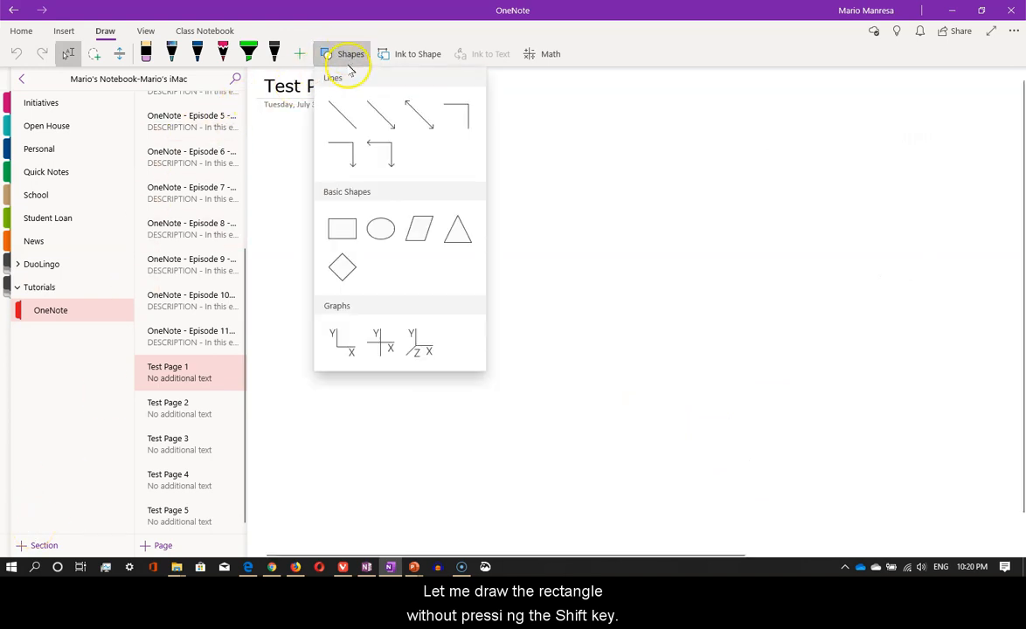
click(341, 228)
drag(339, 178, 656, 472)
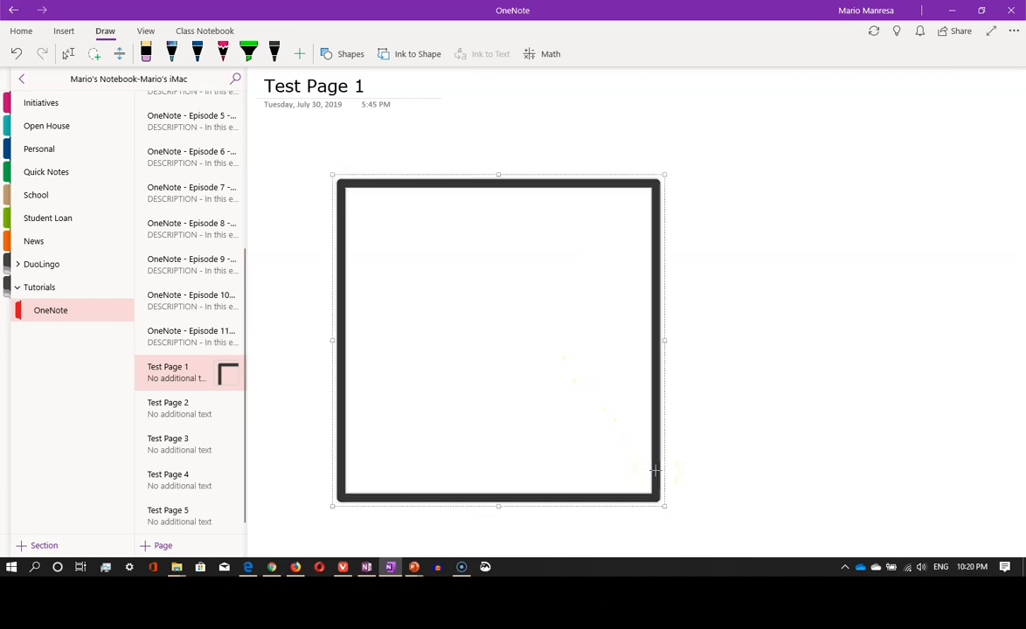
Step: Draw a large parallelogram below the title on the blank page
click(347, 56)
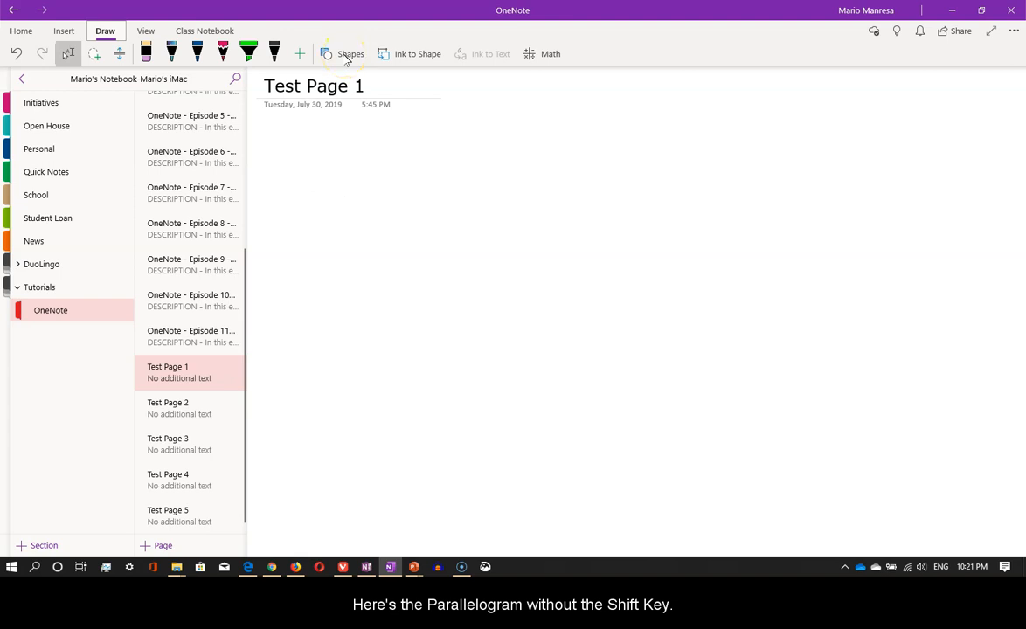
click(348, 56)
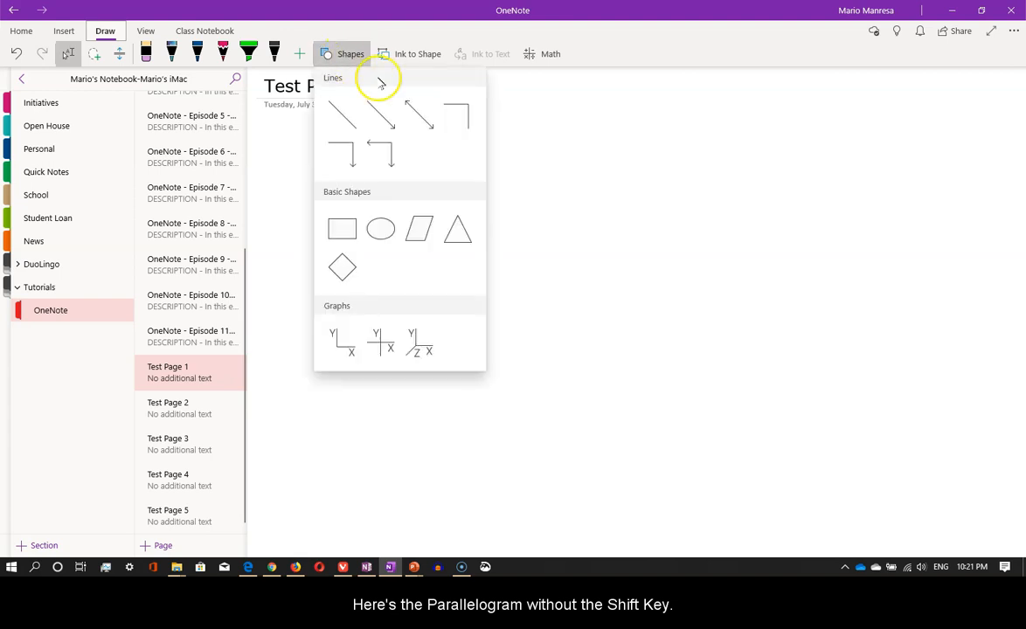
click(416, 229)
mouse_move(405, 167)
mouse_down()
mouse_move(431, 321)
mouse_move(508, 348)
mouse_move(572, 350)
mouse_move(328, 350)
mouse_move(715, 357)
mouse_move(760, 472)
mouse_move(629, 311)
mouse_move(497, 195)
mouse_move(508, 259)
mouse_move(598, 382)
mouse_move(703, 408)
mouse_up()
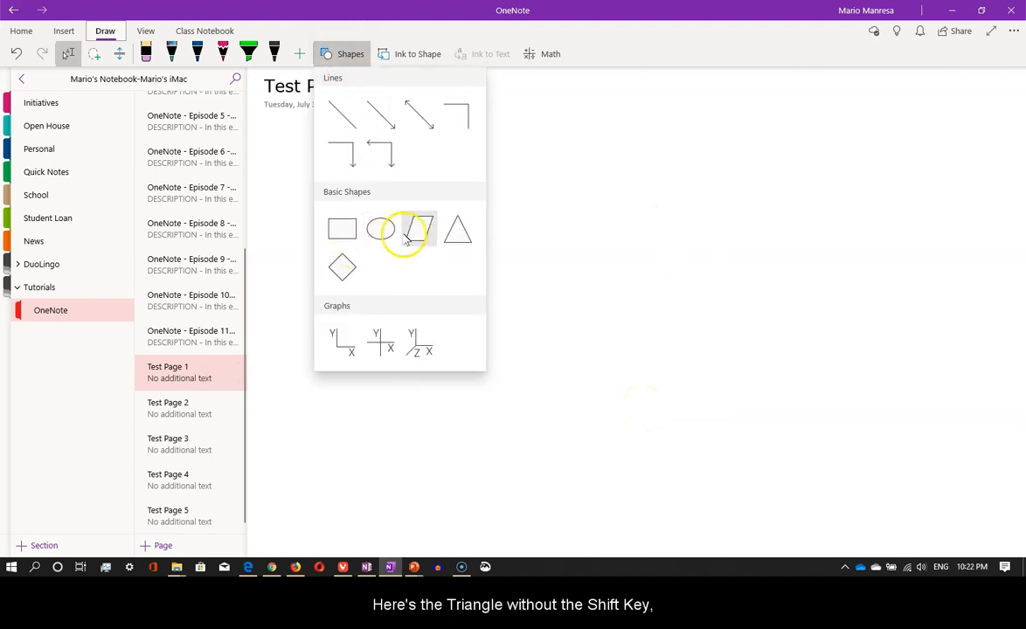
Step: Draw a triangle with equal sides below the page title and deselect it
click(456, 228)
drag(464, 196, 410, 390)
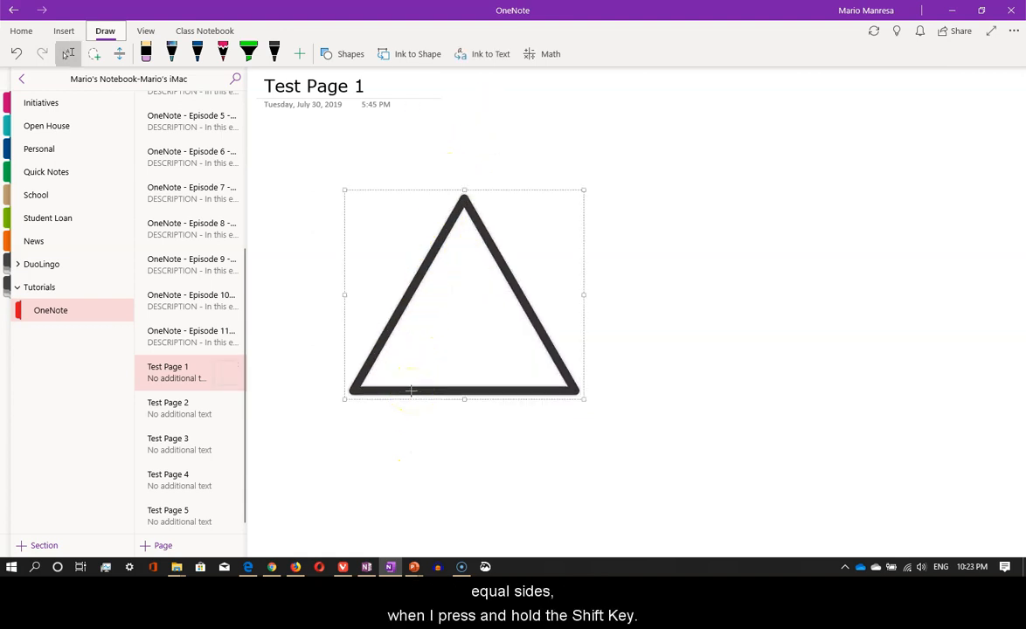
click(619, 361)
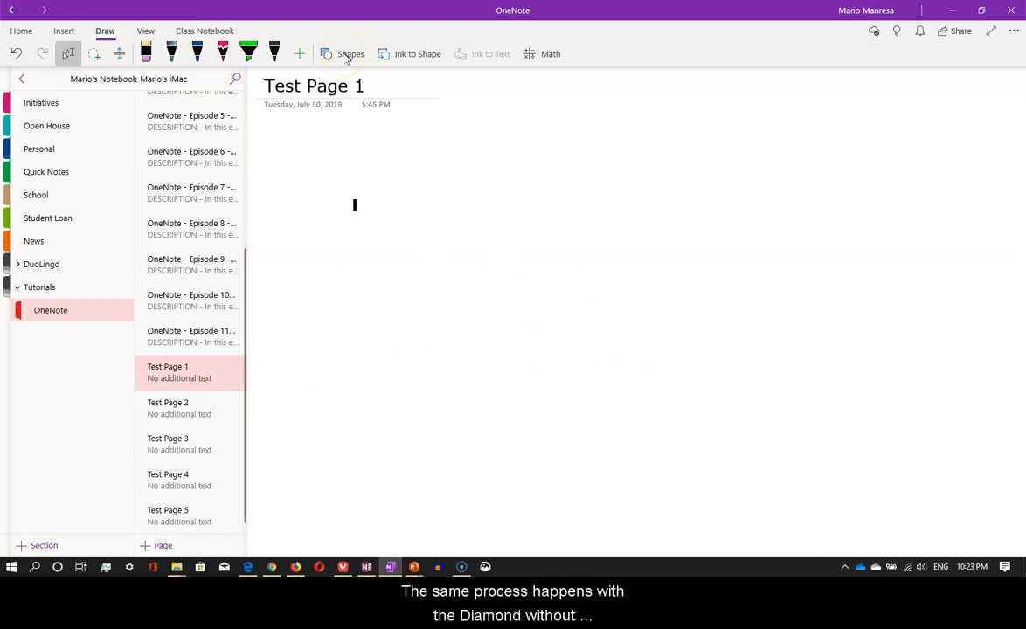
Step: Draw a diamond below the title on the blank page
click(347, 55)
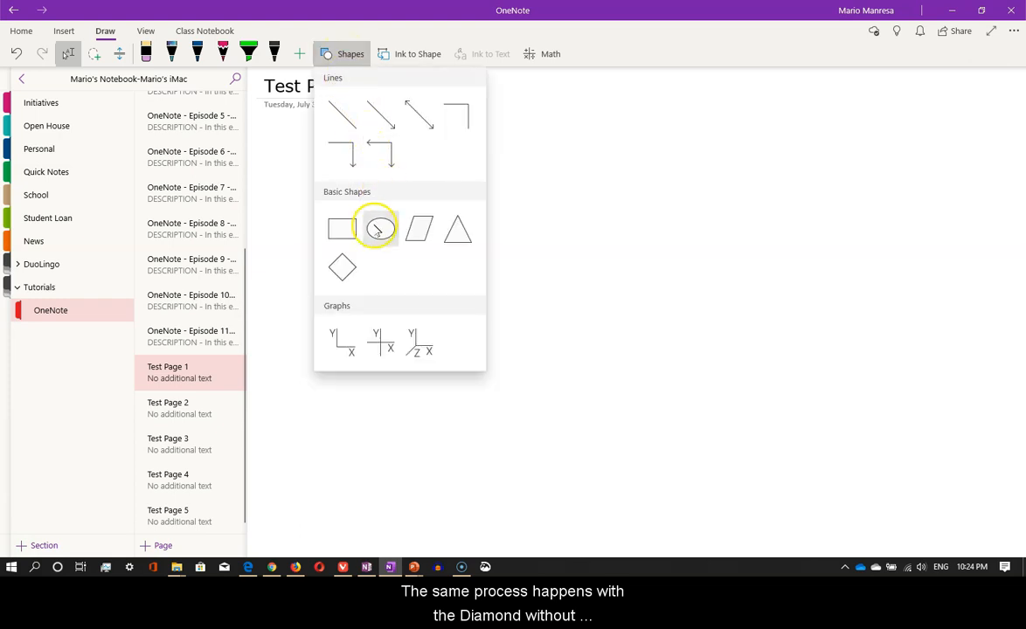
click(347, 268)
drag(436, 174, 442, 334)
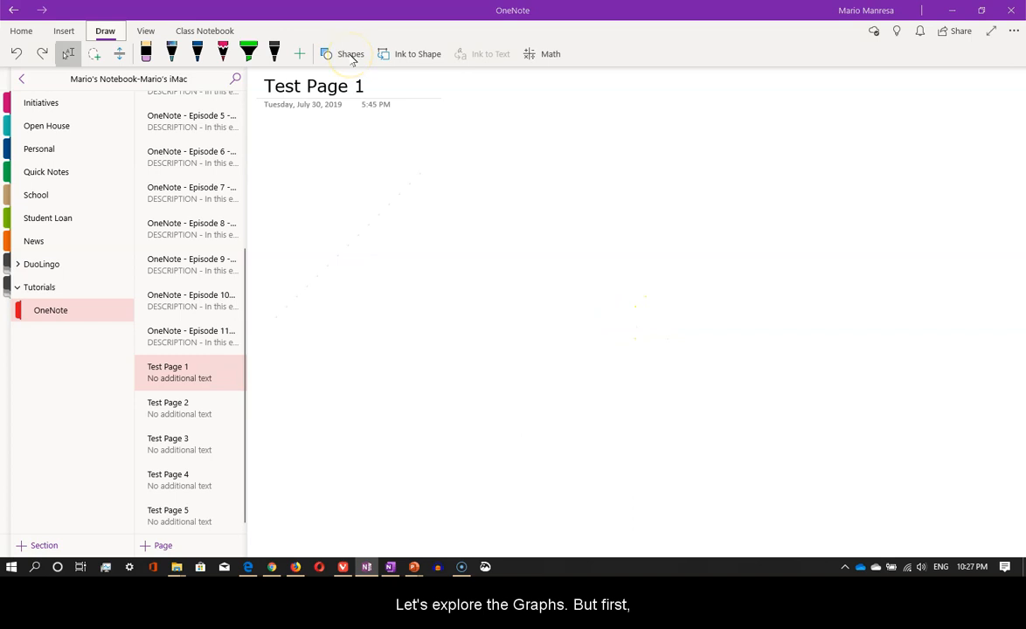
Step: Apply the second Grid Lines style to the background of Test Page 1
click(352, 57)
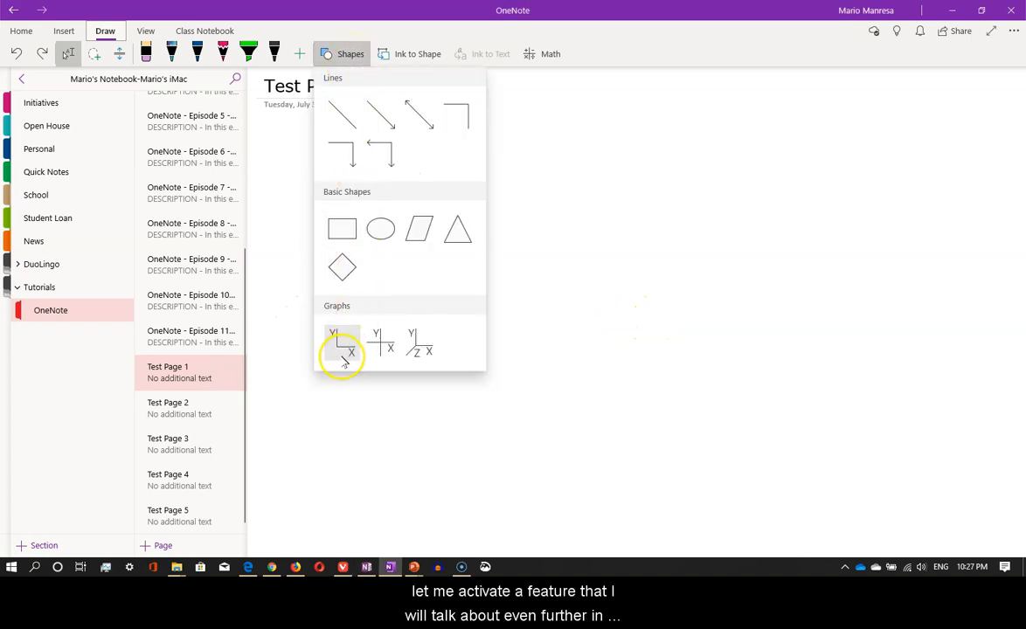
click(600, 226)
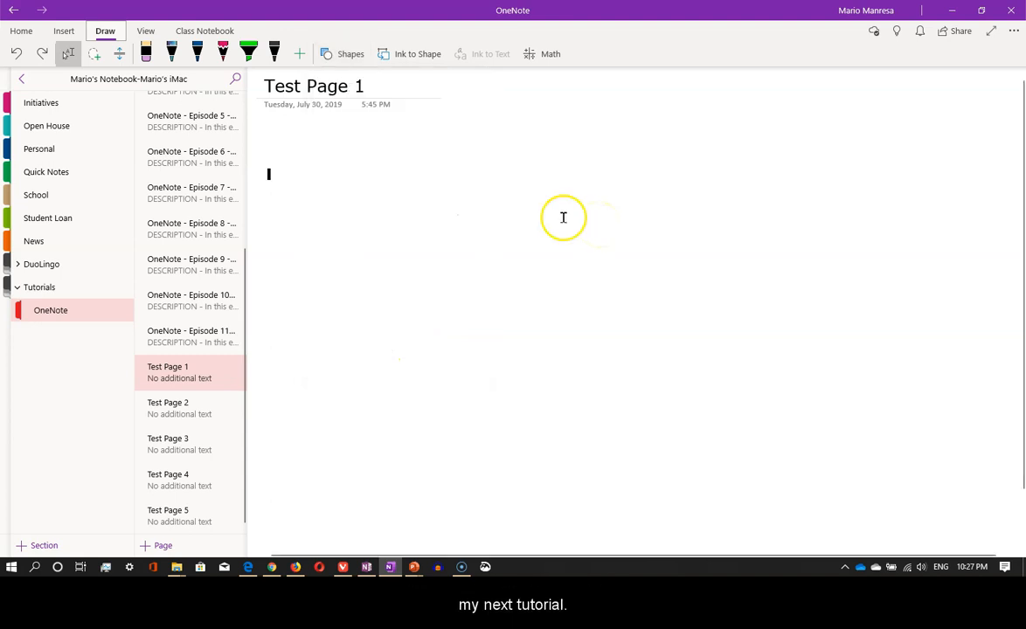
click(145, 31)
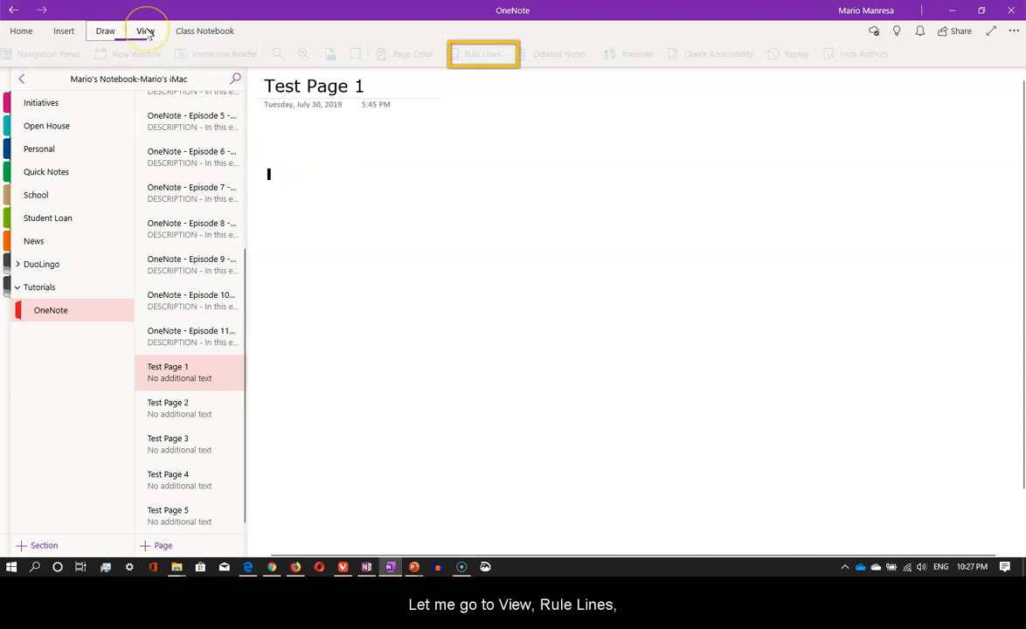
click(492, 58)
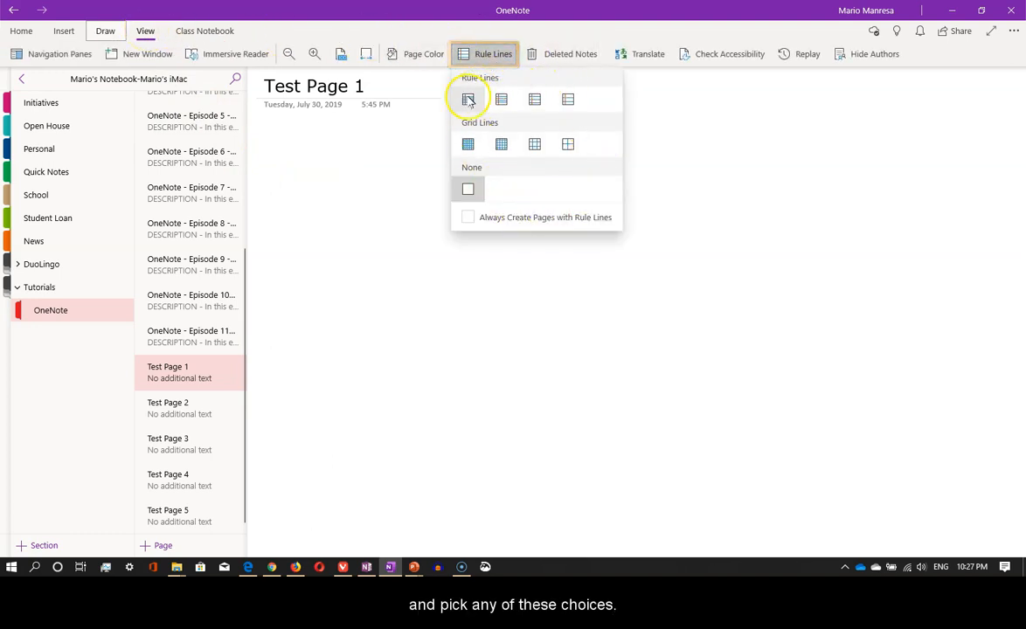
click(500, 144)
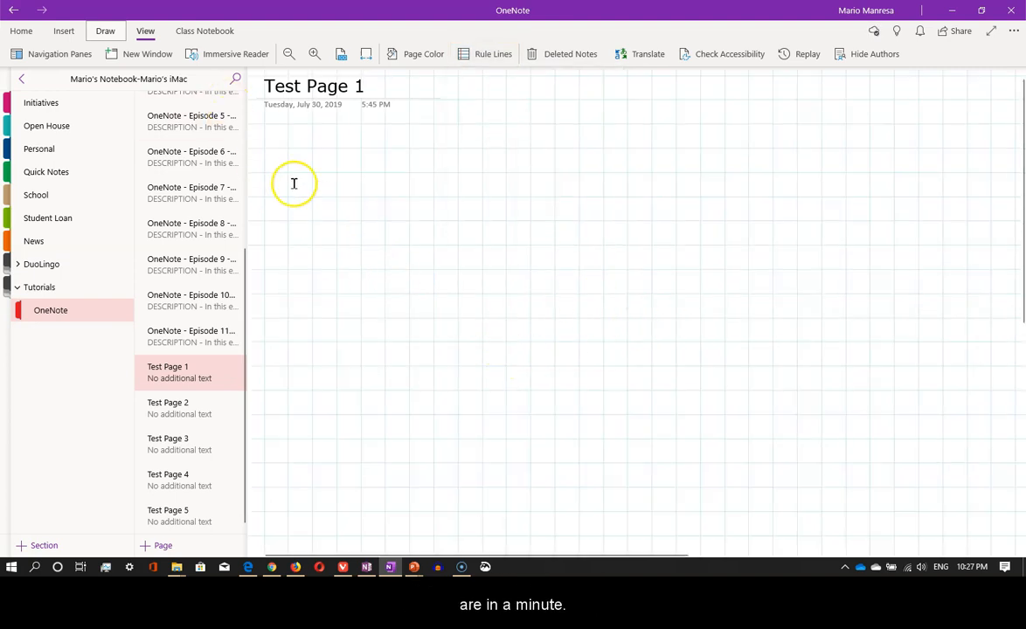
Step: Draw a two-dimensional positive X-Y graph on the grid, starting from a grid intersection below the title
click(107, 33)
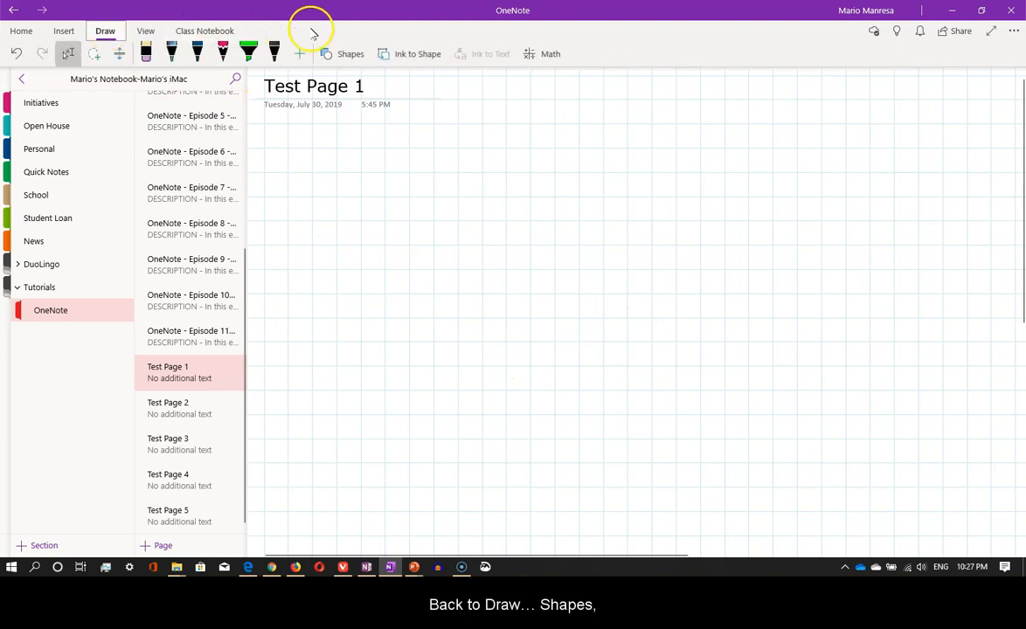
click(352, 54)
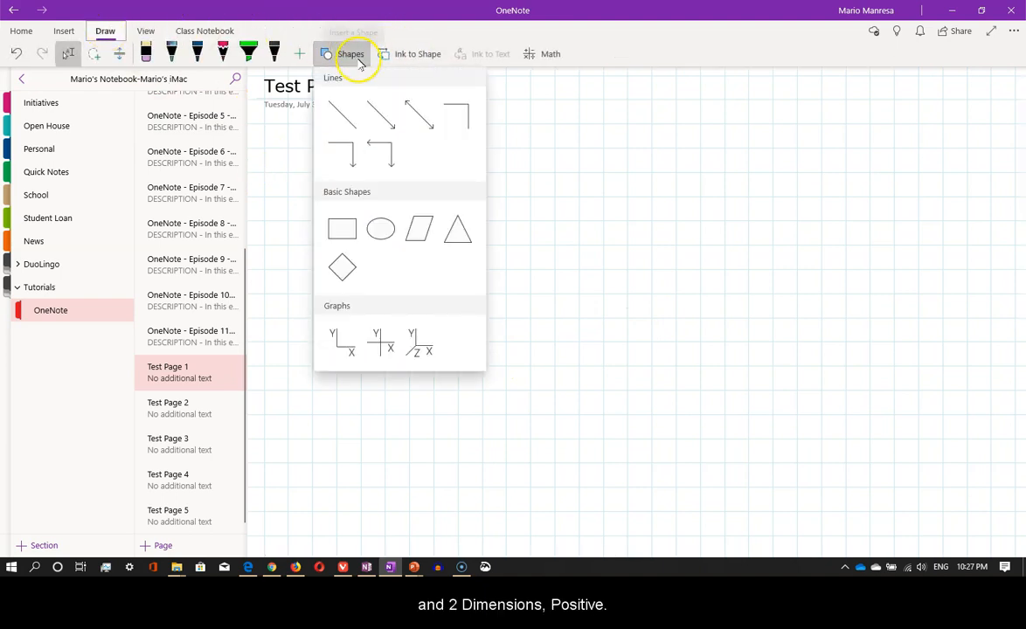
click(346, 340)
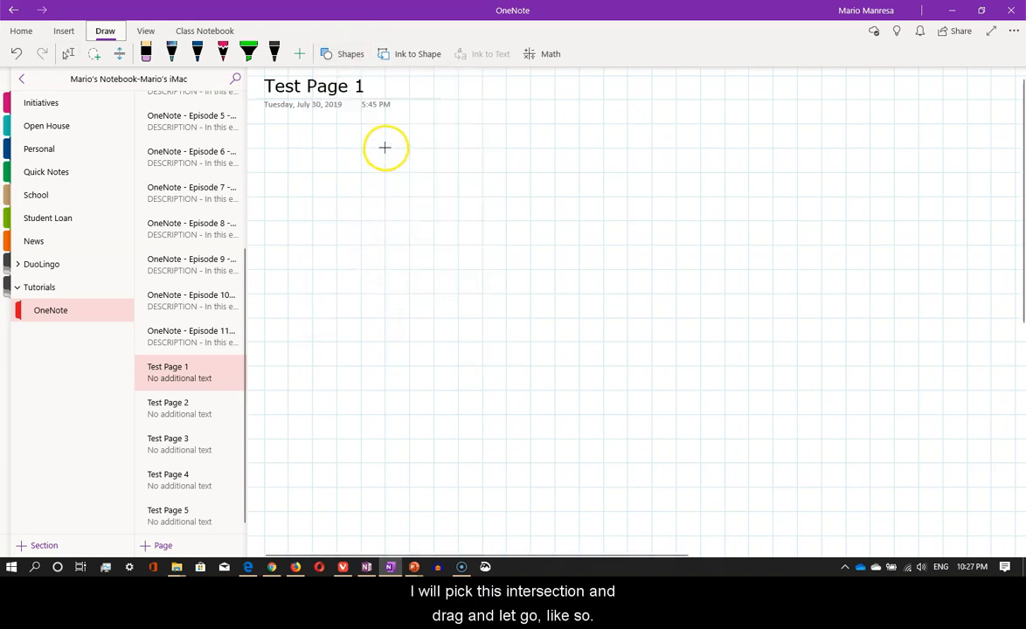
drag(385, 147, 511, 317)
Step: Draw a second two-dimensional positive X-Y graph with equal-length axes beside the first one
click(345, 53)
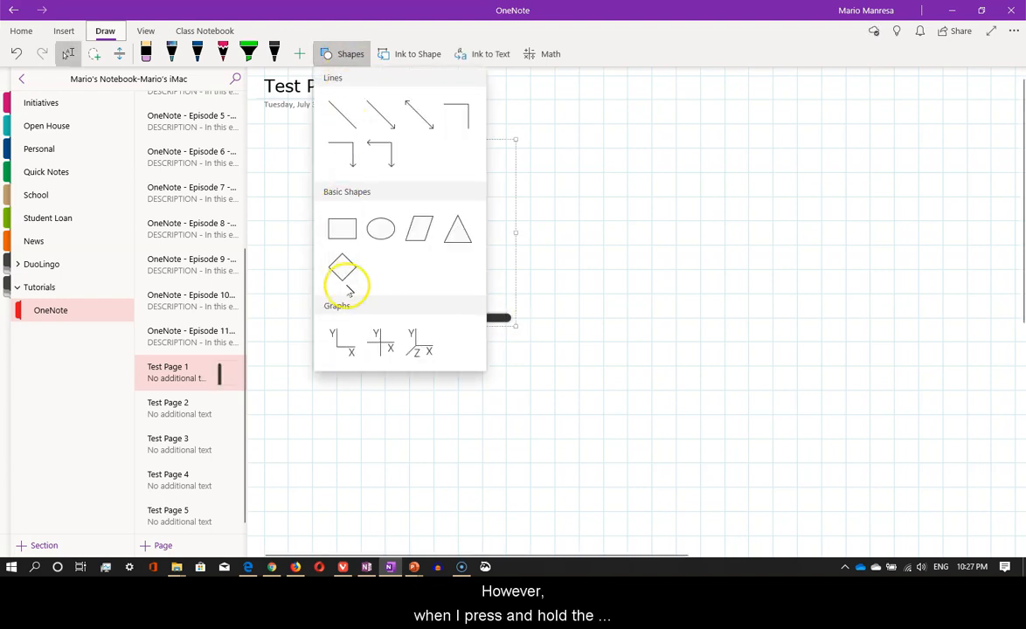
click(345, 350)
drag(579, 148, 585, 316)
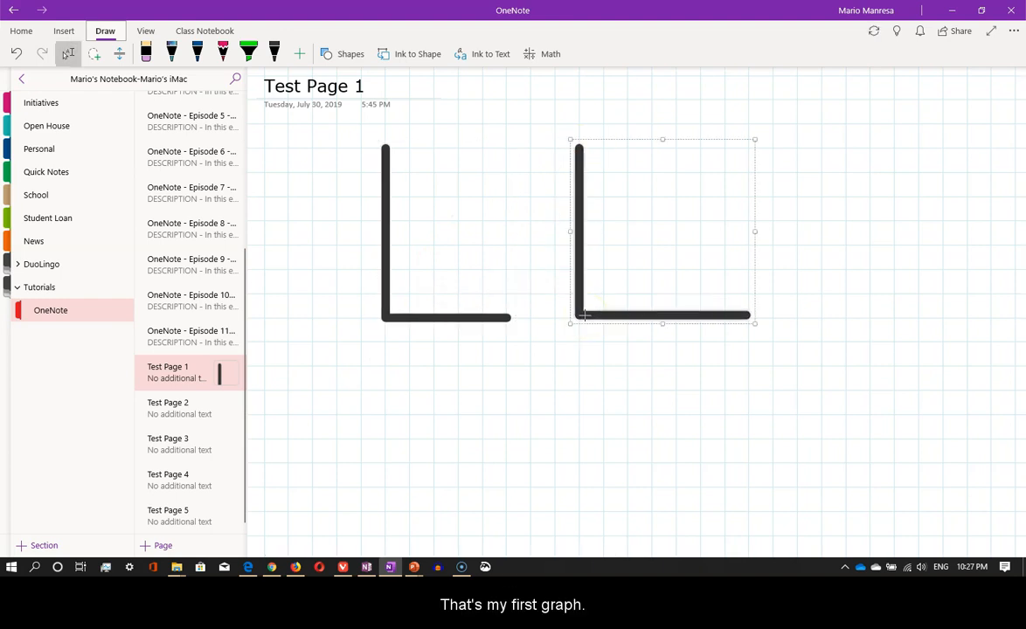
Step: Draw a full two-dimensional graph with crossing X and Y axes on the grid, and undo it
click(346, 54)
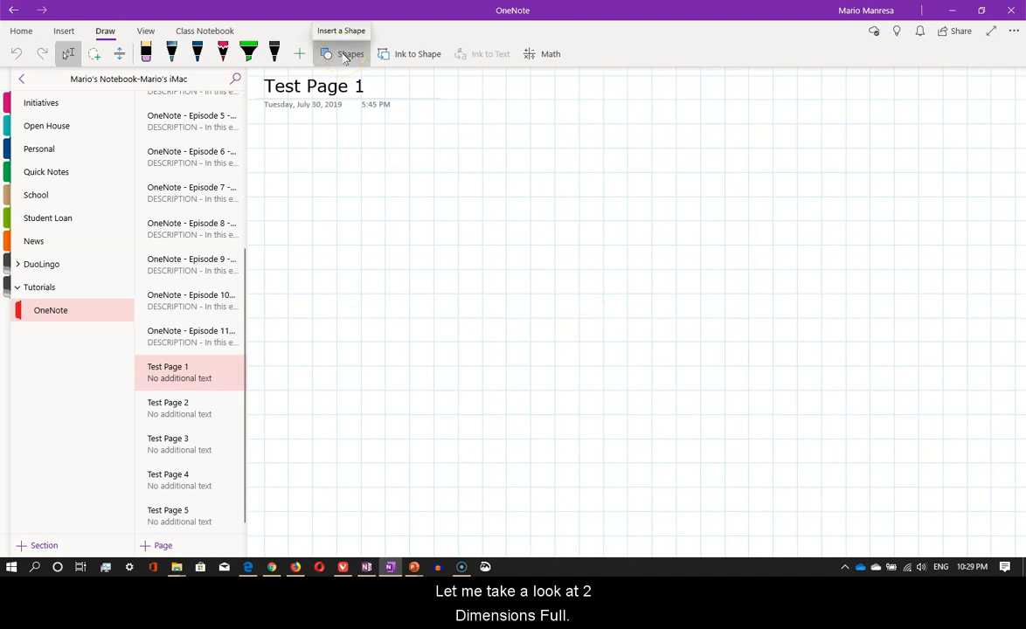
click(346, 54)
click(376, 336)
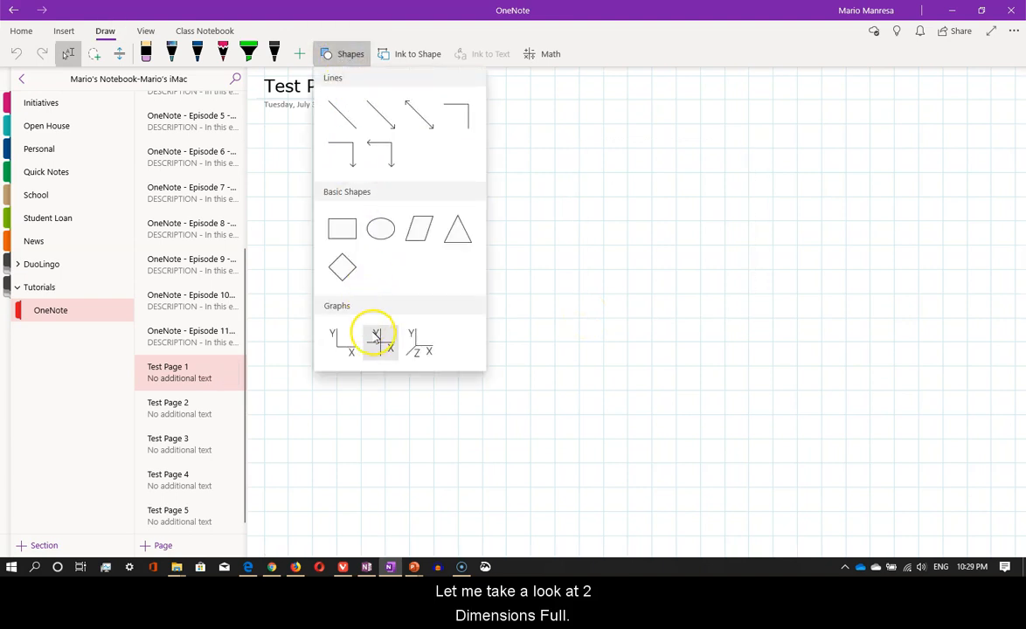
click(378, 341)
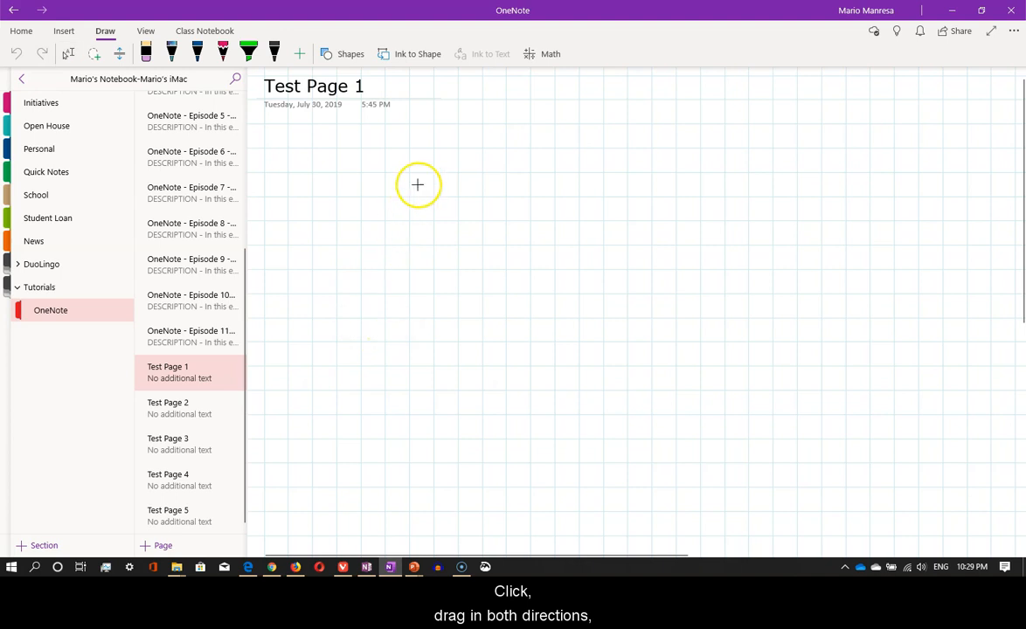
drag(434, 144, 429, 313)
key(ctrl+z)
Step: Draw a three-dimensional graph with X, Y and Z axes on the grid of Test Page 1
click(342, 54)
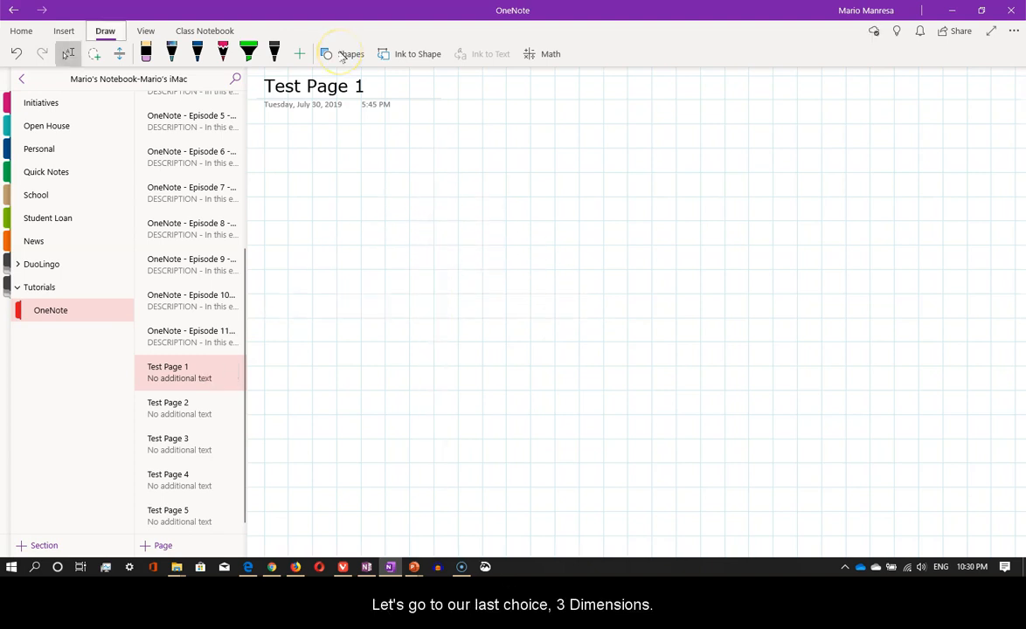
click(342, 54)
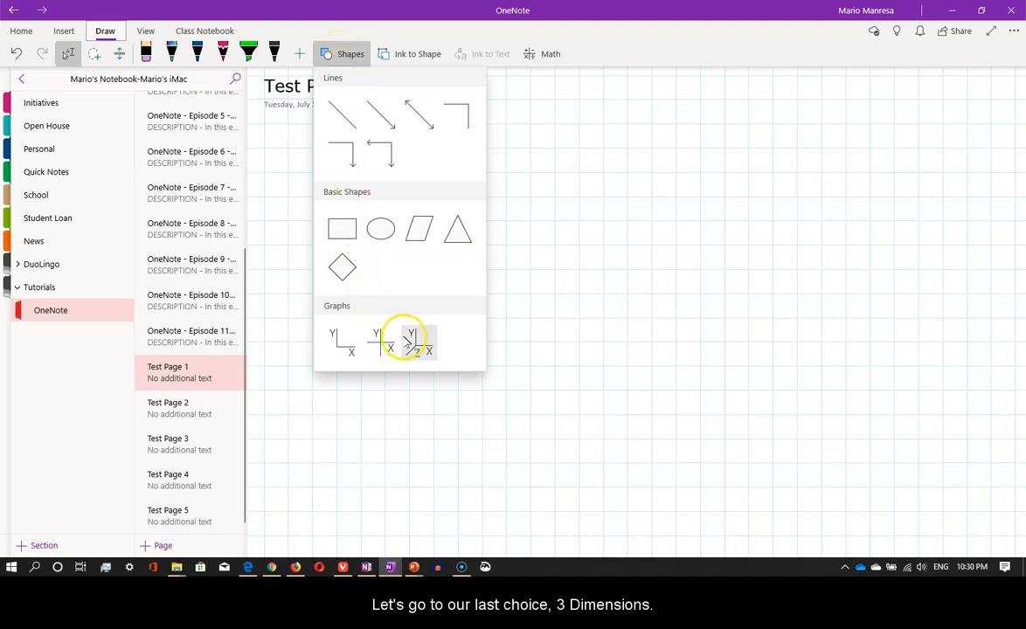
click(415, 341)
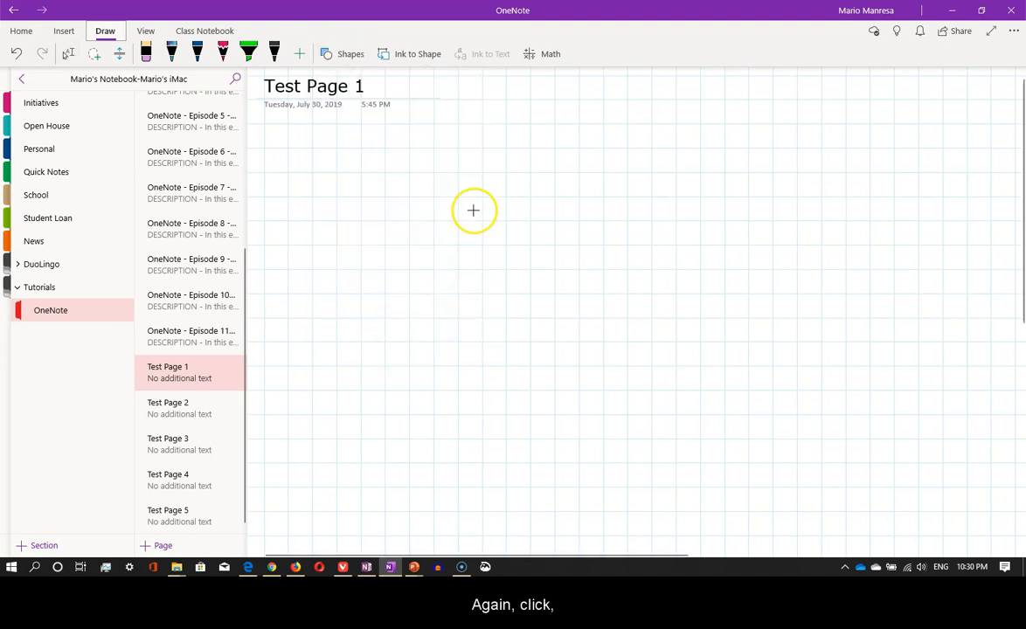
drag(483, 146, 571, 379)
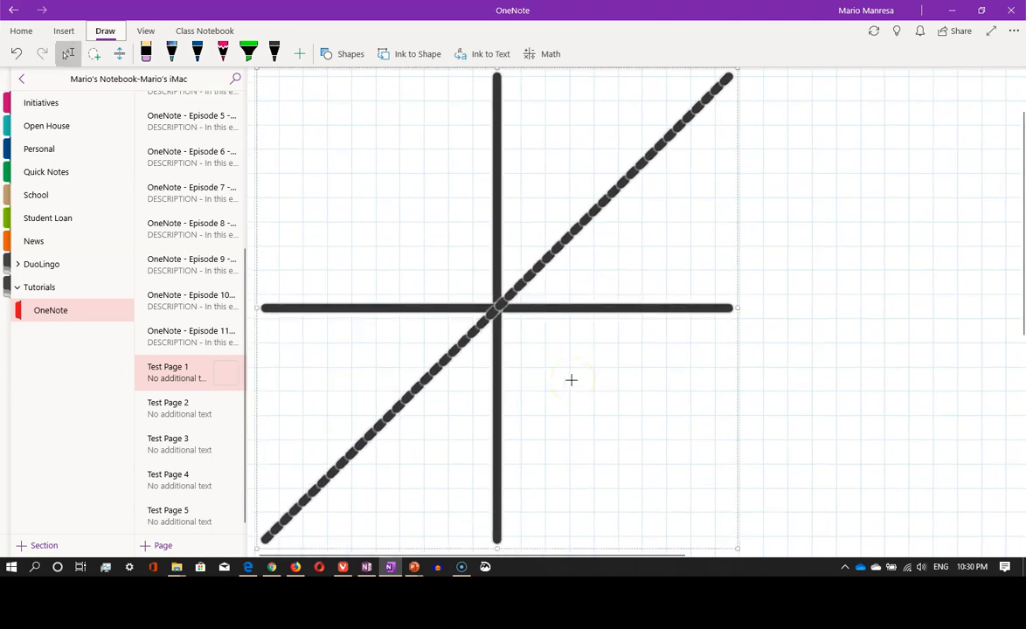
click(753, 373)
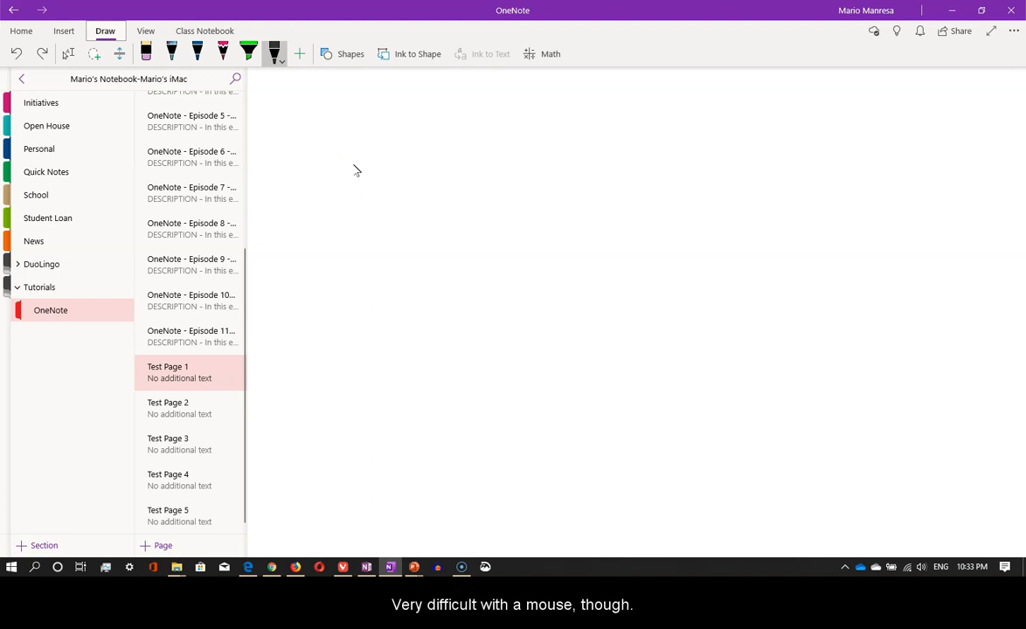
Step: Handwrite the word "Love" on the blank page with the thick black pen
mouse_move(354, 199)
mouse_down()
mouse_move(336, 262)
mouse_move(403, 272)
mouse_up()
mouse_move(447, 218)
mouse_down()
mouse_move(432, 243)
mouse_move(456, 259)
mouse_move(467, 226)
mouse_move(446, 230)
mouse_move(504, 270)
mouse_move(539, 211)
mouse_up()
mouse_move(592, 268)
mouse_down()
mouse_move(568, 270)
mouse_move(561, 229)
mouse_move(600, 217)
mouse_move(566, 242)
mouse_up()
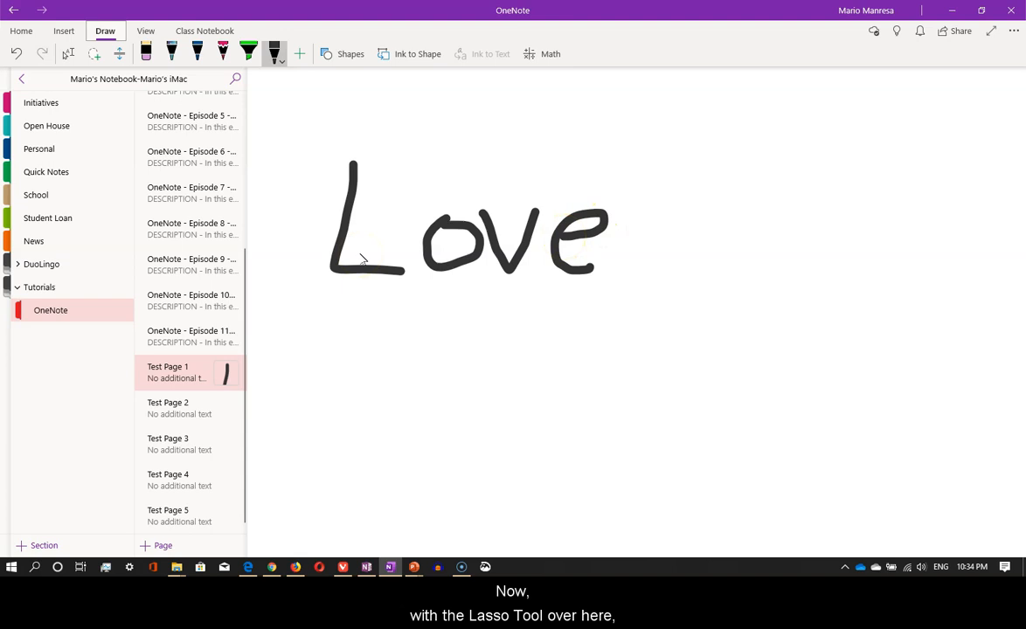
Step: Lasso the handwritten word "Love" and convert it to typed text with Ink to Text
click(95, 54)
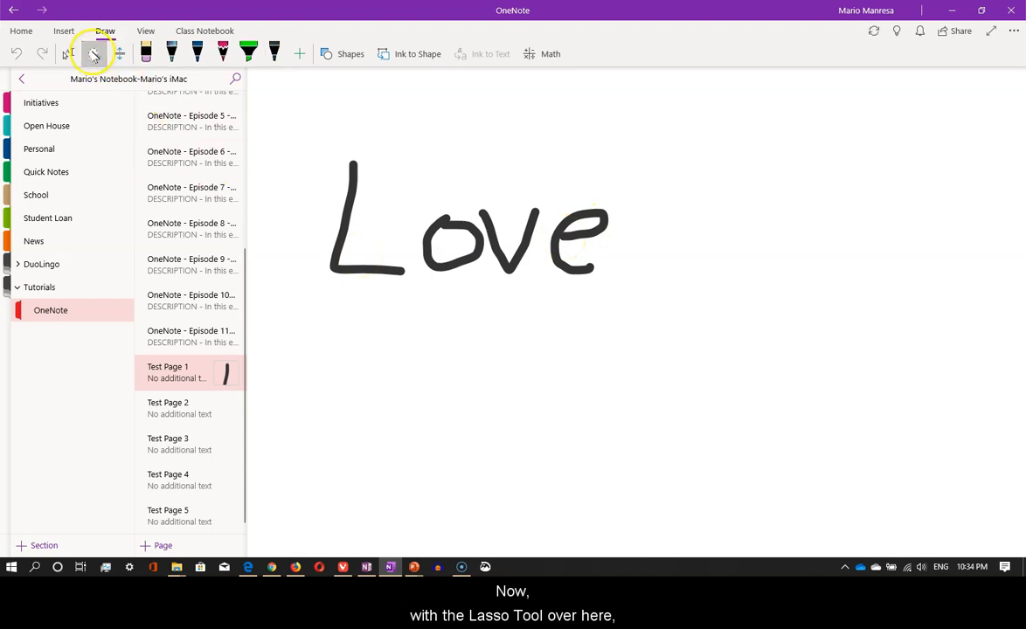
mouse_move(298, 133)
mouse_down()
mouse_move(398, 332)
mouse_move(687, 298)
mouse_move(648, 148)
mouse_move(412, 112)
mouse_move(306, 131)
mouse_up()
click(486, 58)
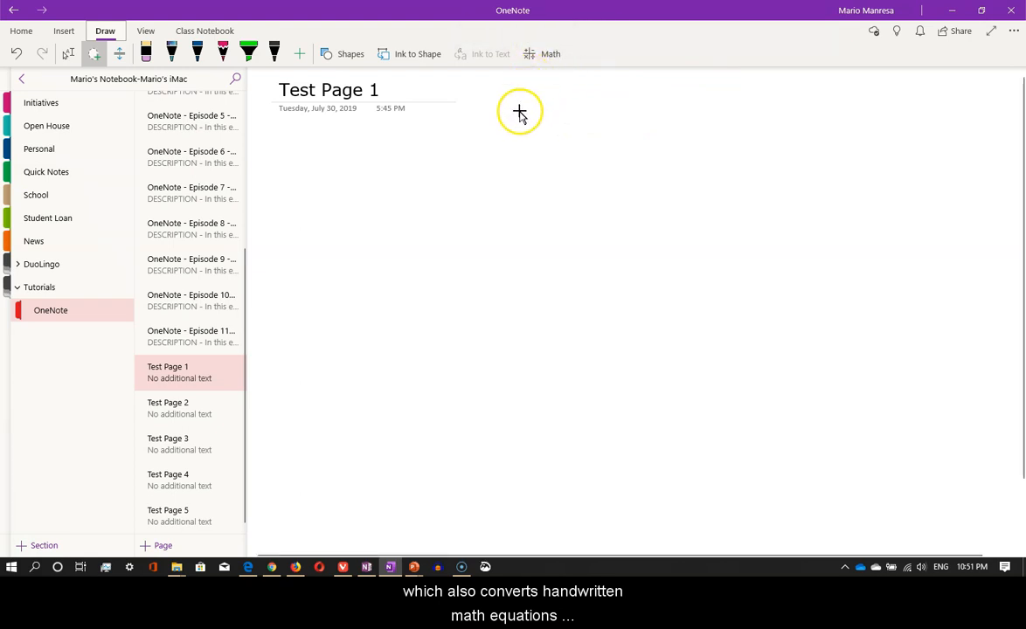
Step: Handwrite the fraction 4/4 followed by a plus sign below the page title with the thin black pen
click(308, 184)
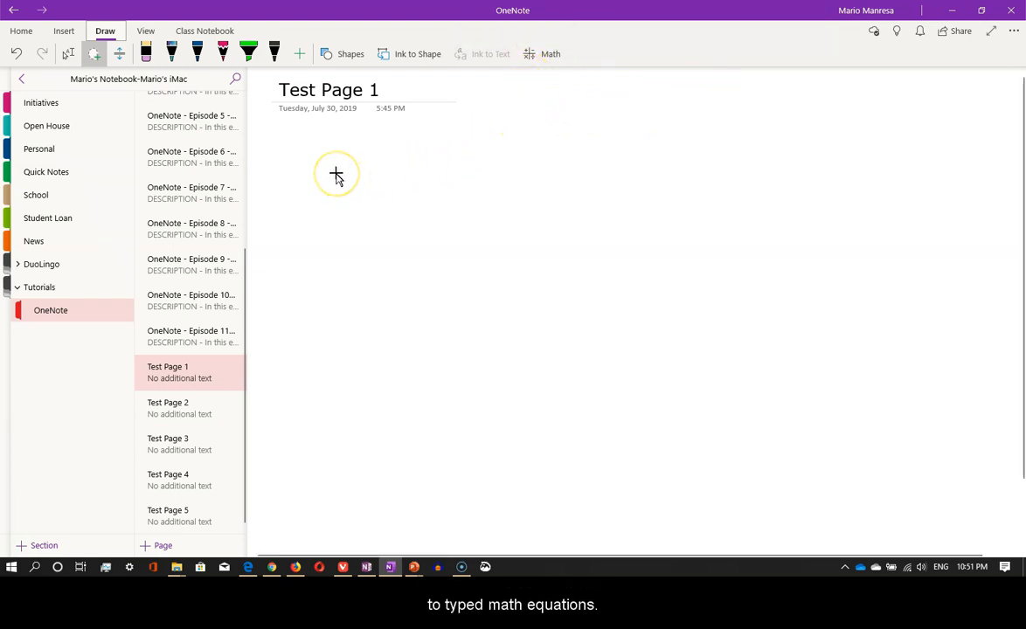
mouse_move(323, 210)
mouse_down()
mouse_move(413, 222)
mouse_move(392, 192)
mouse_up()
click(274, 51)
mouse_move(338, 158)
mouse_down()
mouse_move(328, 234)
mouse_move(406, 220)
mouse_up()
drag(380, 186, 368, 262)
drag(283, 281, 475, 291)
mouse_move(349, 303)
mouse_down()
mouse_move(328, 366)
mouse_move(405, 360)
mouse_move(371, 404)
mouse_up()
drag(518, 239, 519, 337)
drag(501, 285, 543, 286)
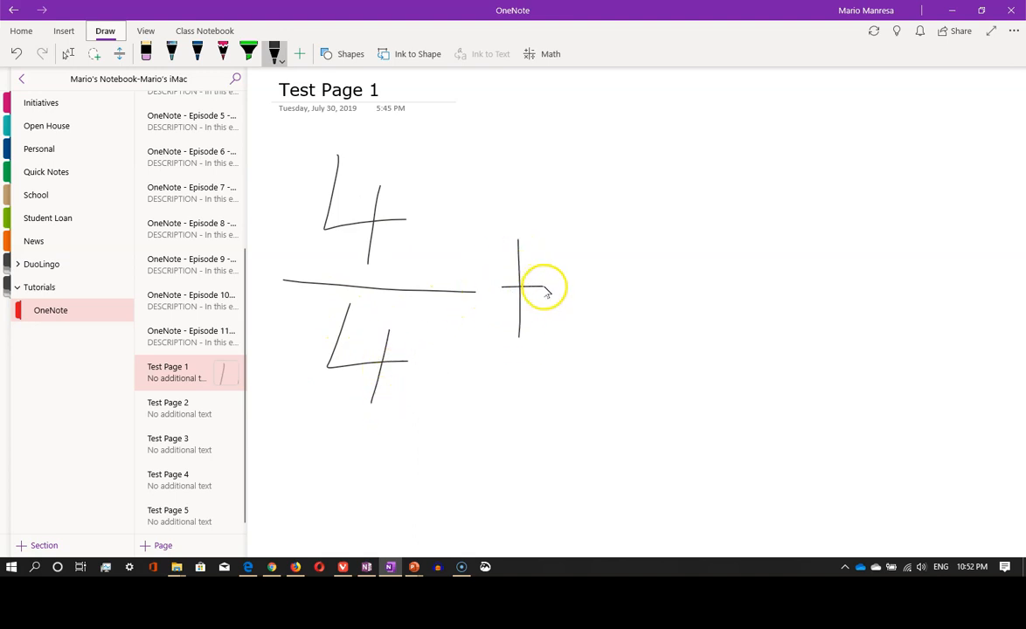
Step: Handwrite the fraction 6/7 after the plus sign to complete the equation
mouse_move(671, 162)
mouse_down()
mouse_move(641, 197)
mouse_move(627, 272)
mouse_move(655, 247)
mouse_up()
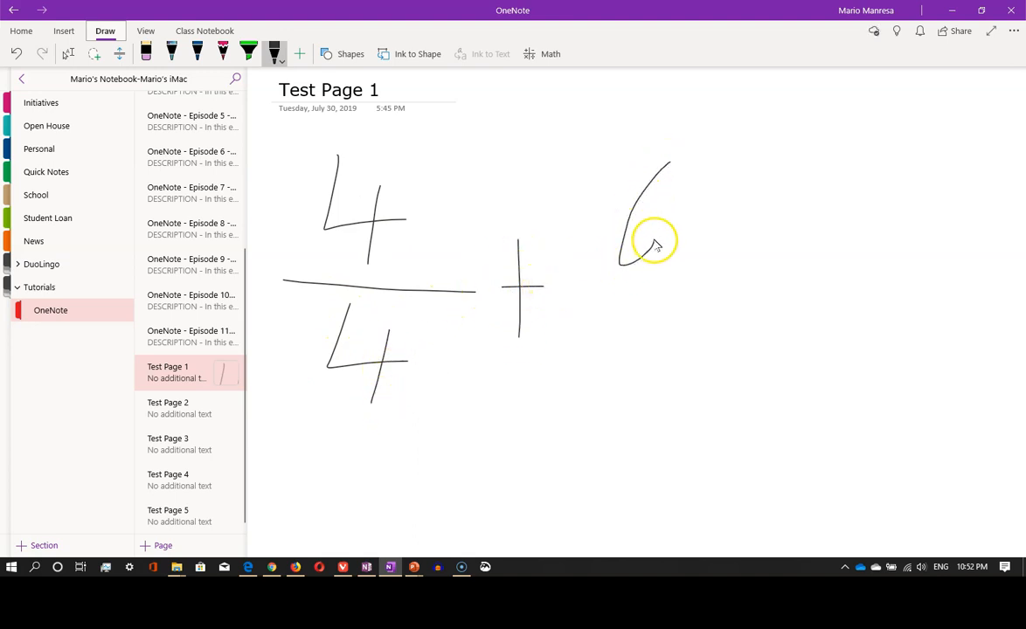
drag(578, 287, 700, 285)
mouse_move(589, 311)
mouse_down()
mouse_move(657, 316)
mouse_move(635, 404)
mouse_up()
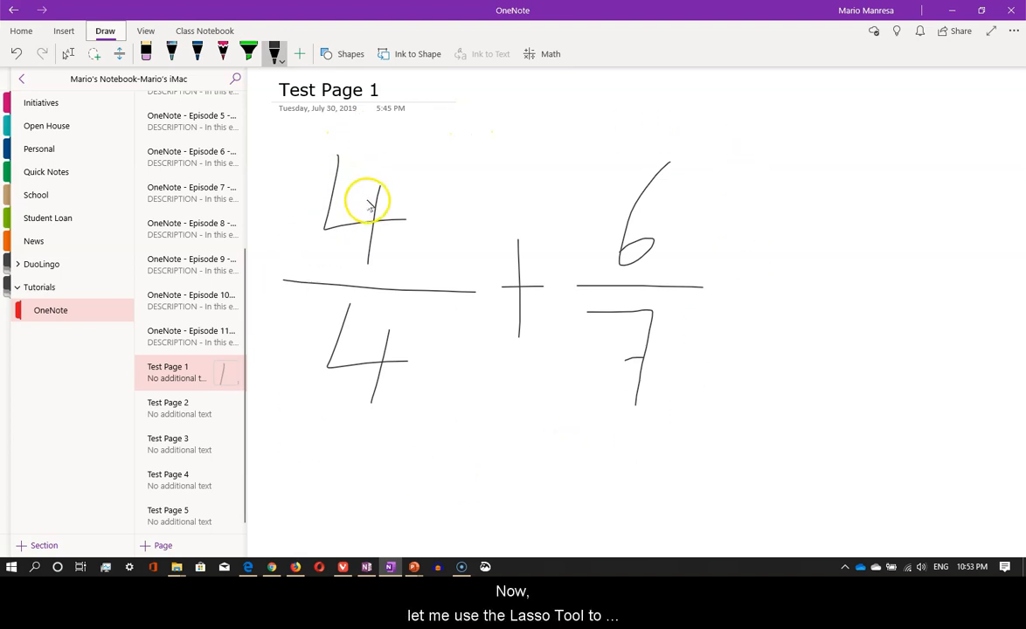
Step: Lasso the whole handwritten equation and convert it to a typed equation with Ink to Math
click(94, 53)
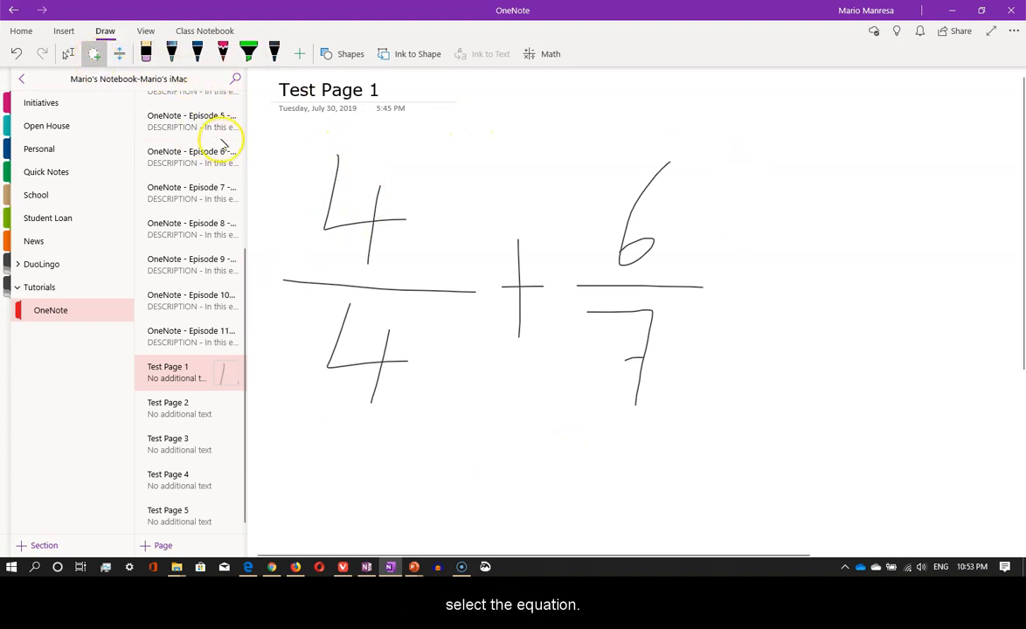
mouse_move(284, 131)
mouse_down()
mouse_move(394, 473)
mouse_move(854, 213)
mouse_move(473, 129)
mouse_move(311, 125)
mouse_up()
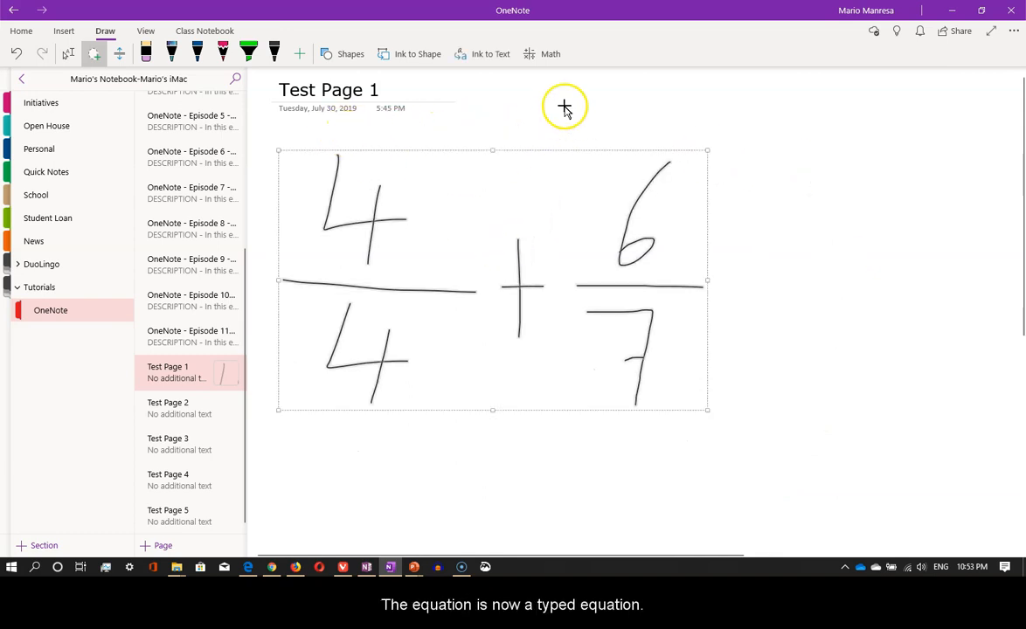
click(551, 53)
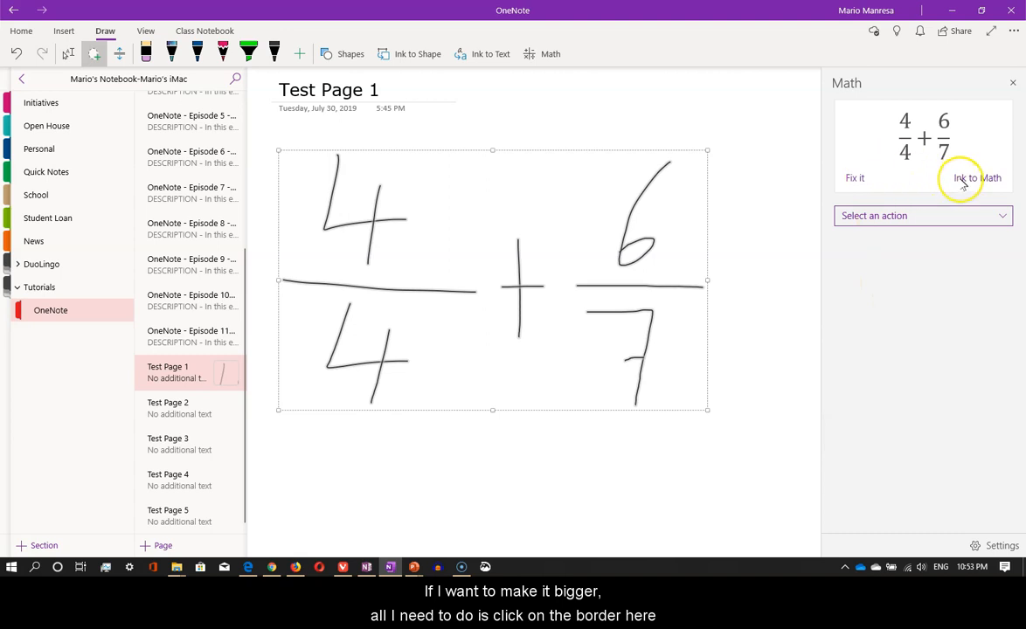
click(962, 180)
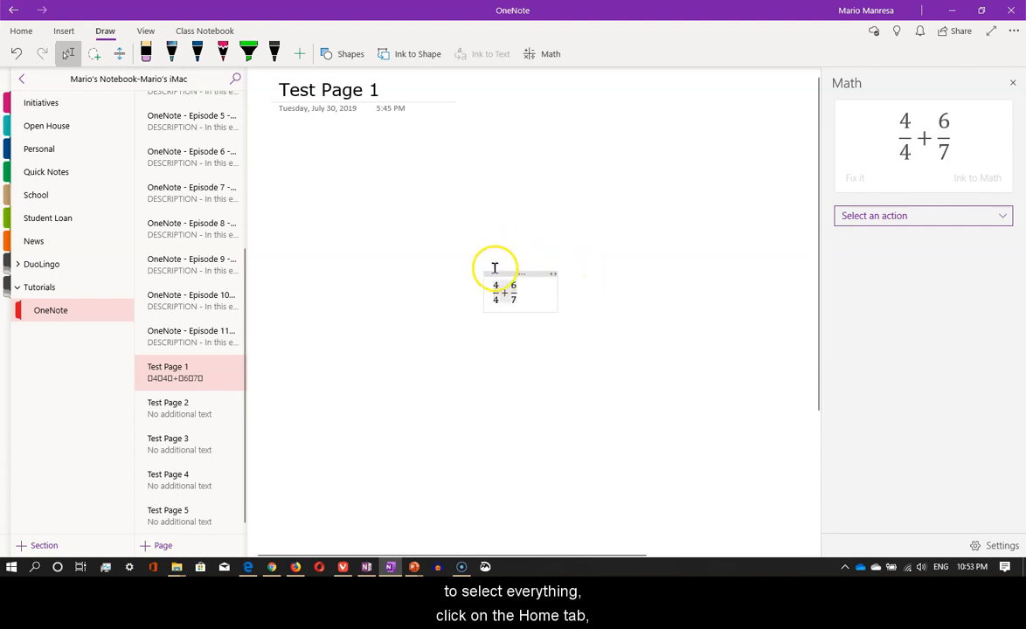
Step: Enlarge the typed equation 4/4 + 6/7 by setting its font size to 34
click(23, 28)
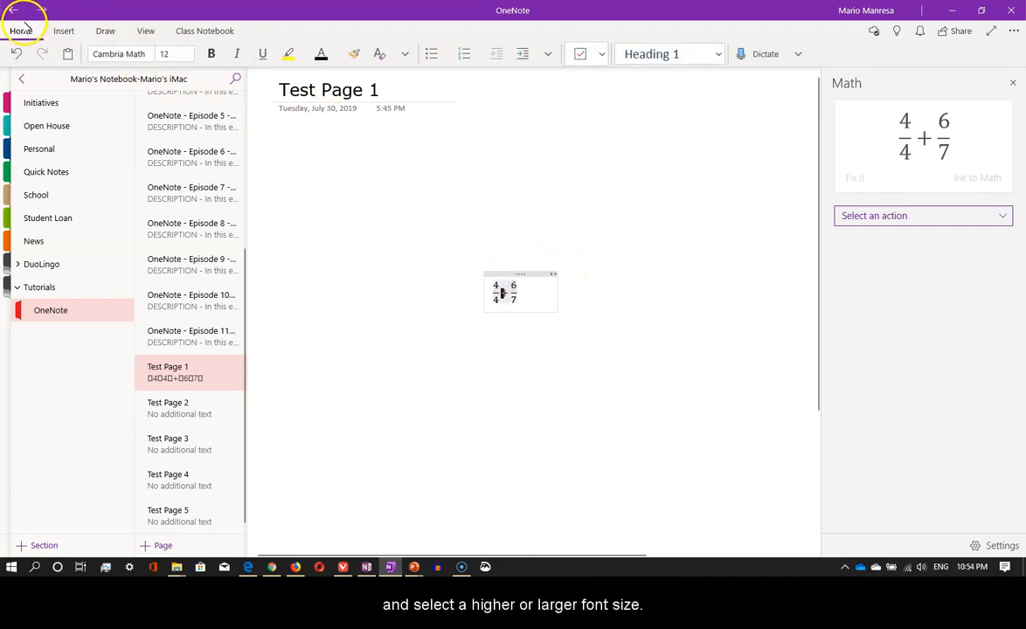
click(188, 54)
click(178, 232)
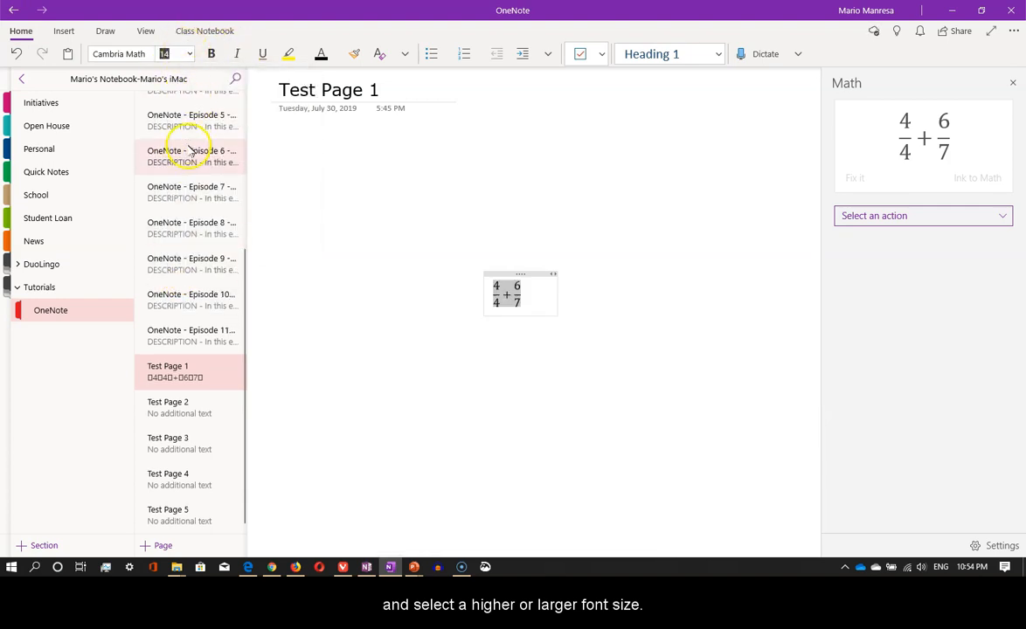
text(34)
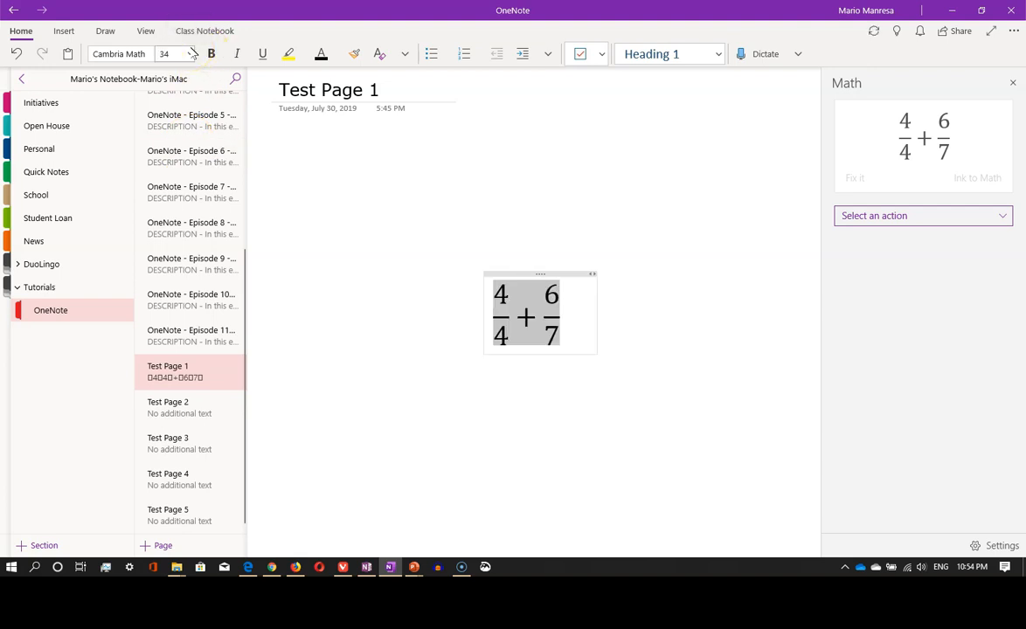
click(518, 204)
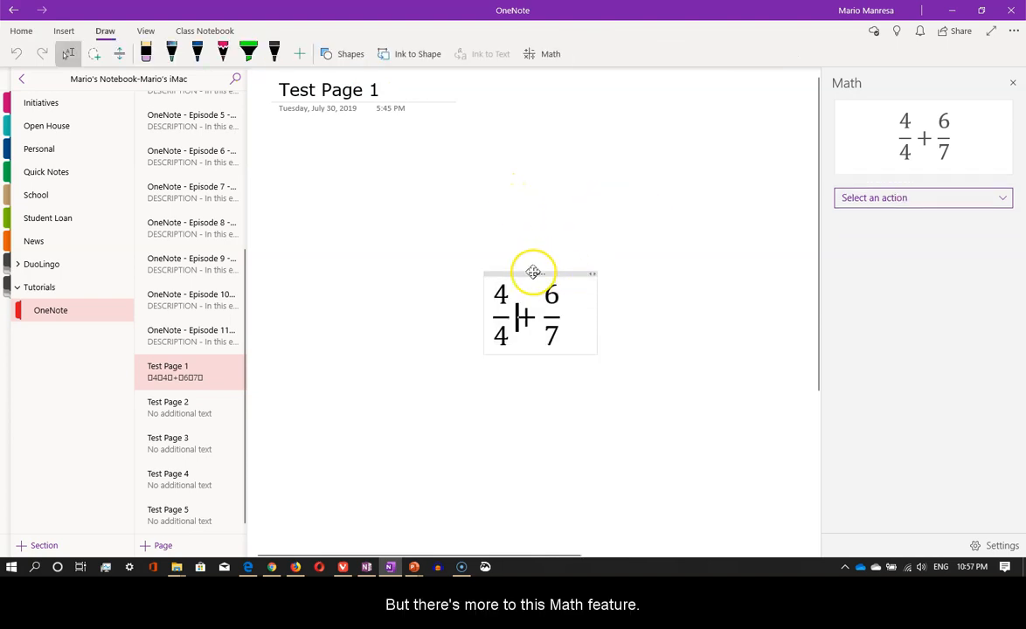
Step: Move the typed equation up closer to the page title and evaluate it with the Math feature
drag(534, 273, 383, 175)
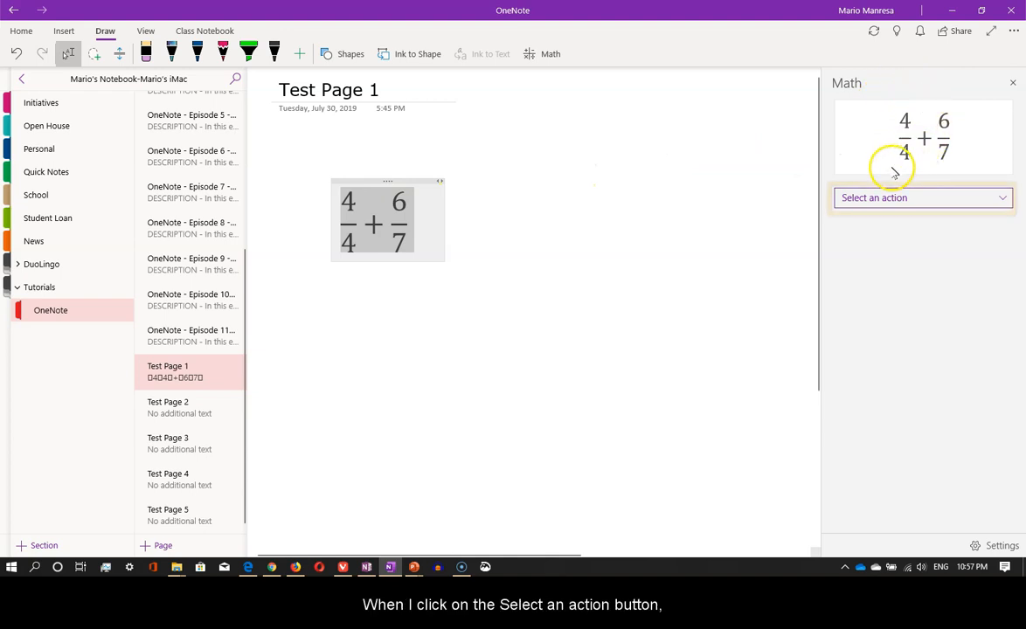
click(902, 199)
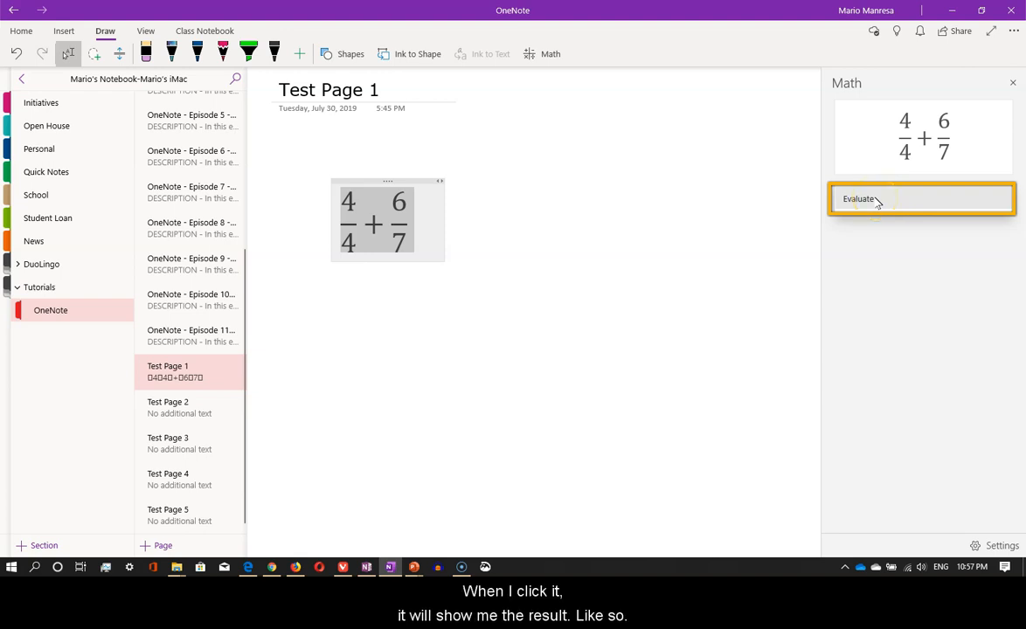
click(878, 201)
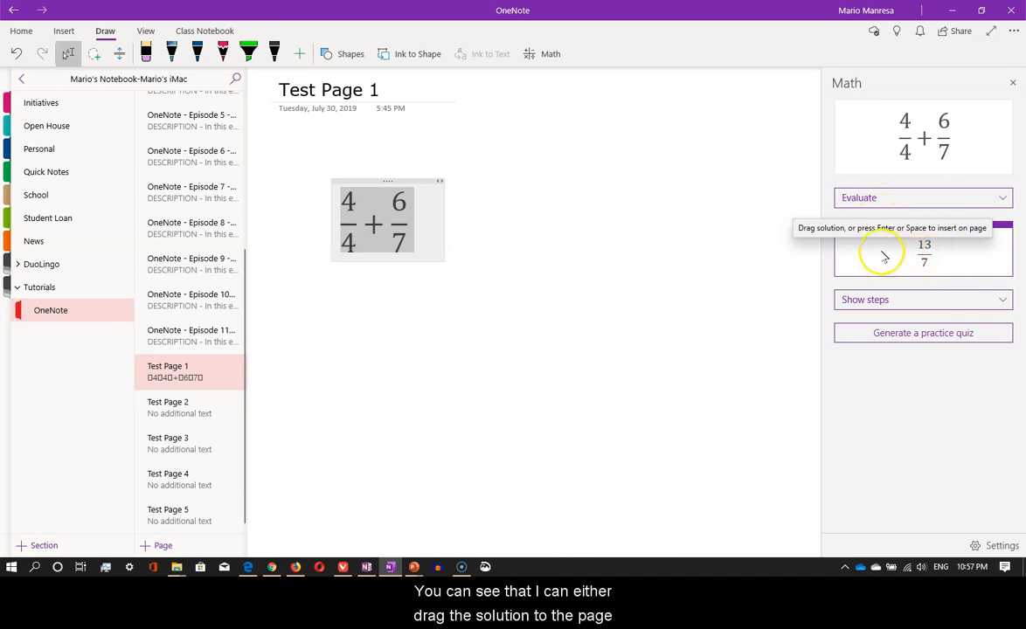
Step: Insert the evaluated solution on the page twice, placing both copies side by side above and to the right of the equation
drag(890, 249, 575, 158)
key(Return)
drag(465, 322, 660, 167)
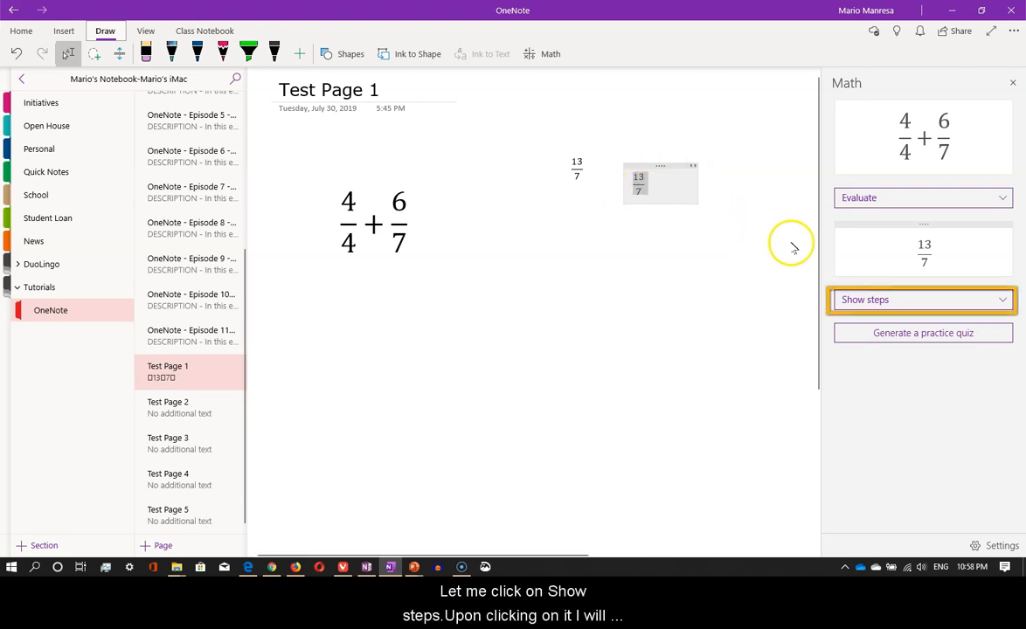
Step: Display the Solution Steps for the evaluated equation and read through them
click(894, 300)
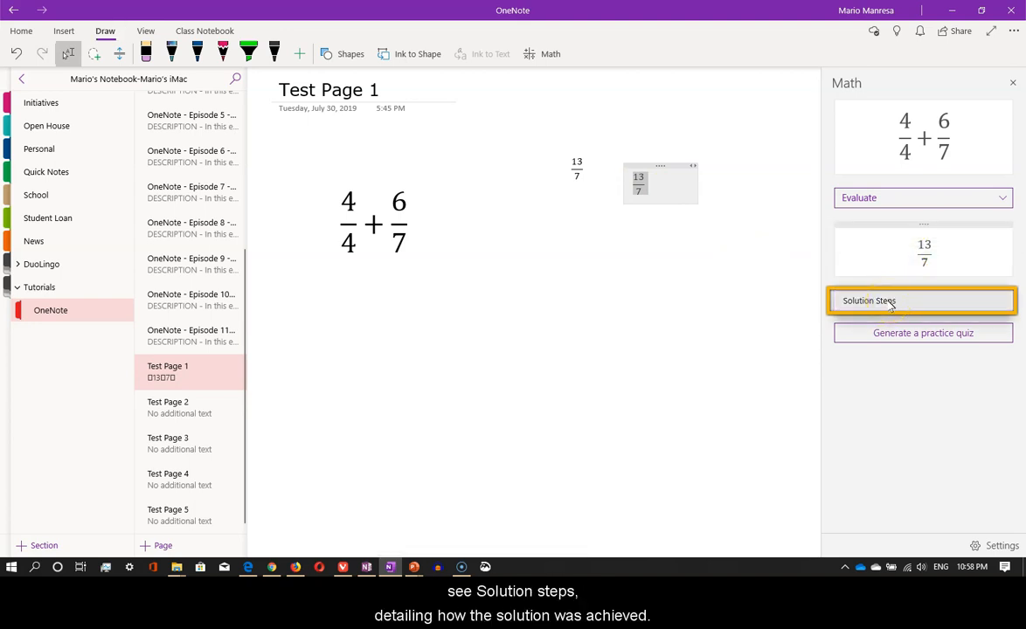
click(891, 305)
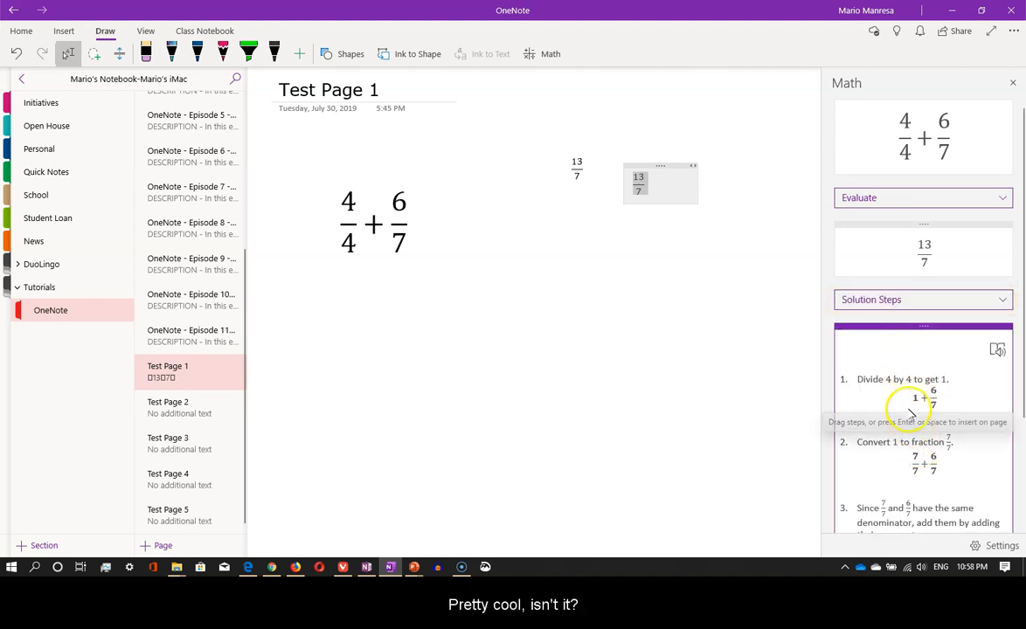
scroll(910, 447, down, 3)
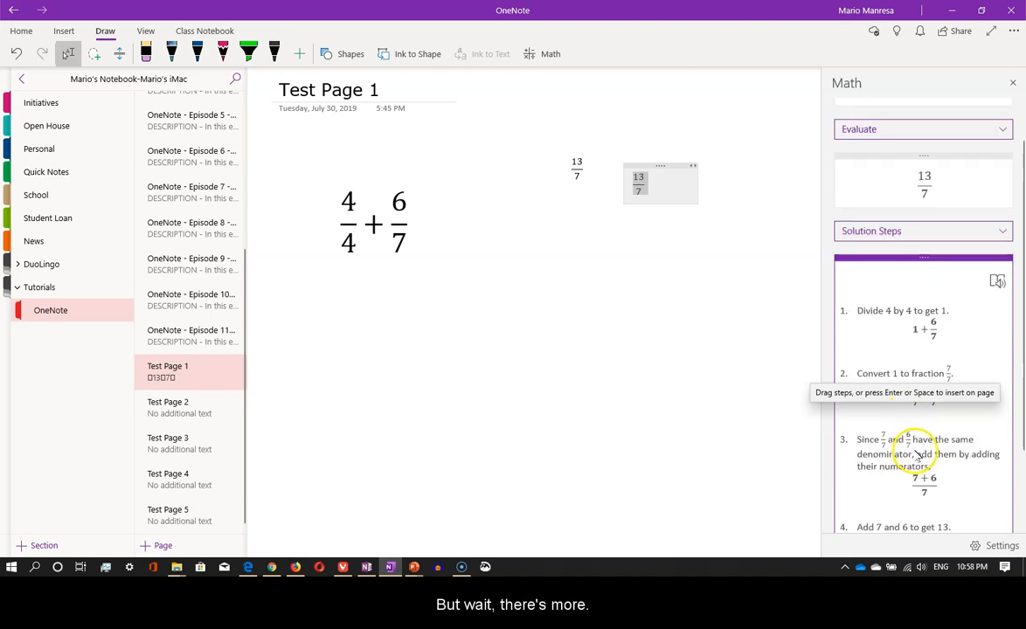
scroll(930, 461, up, 3)
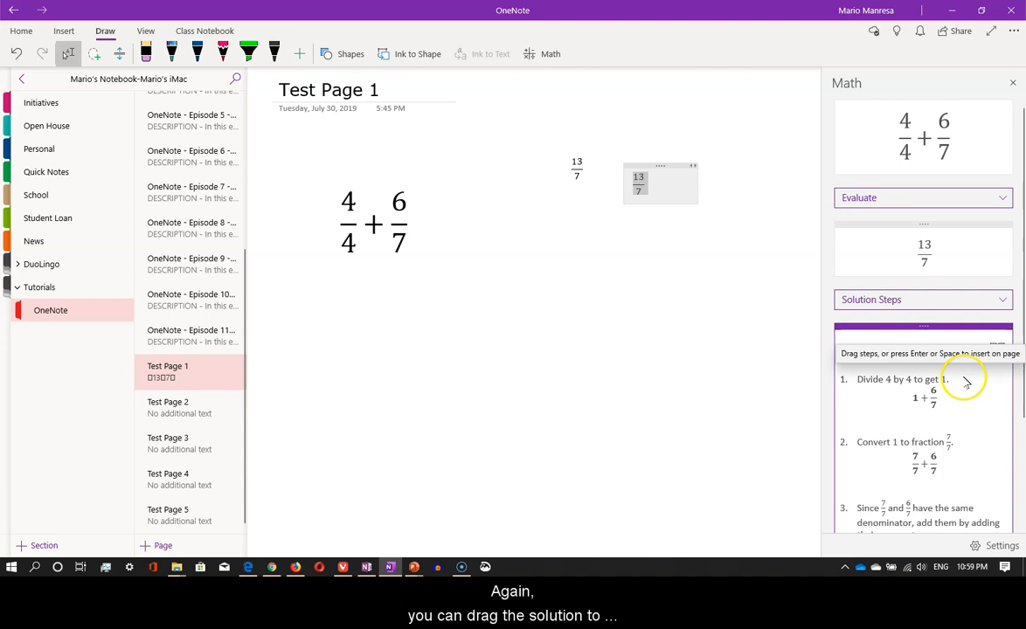
Step: Insert the solution steps under the equation and again as a separate block, and shift the equation's block up and left
drag(881, 332, 437, 268)
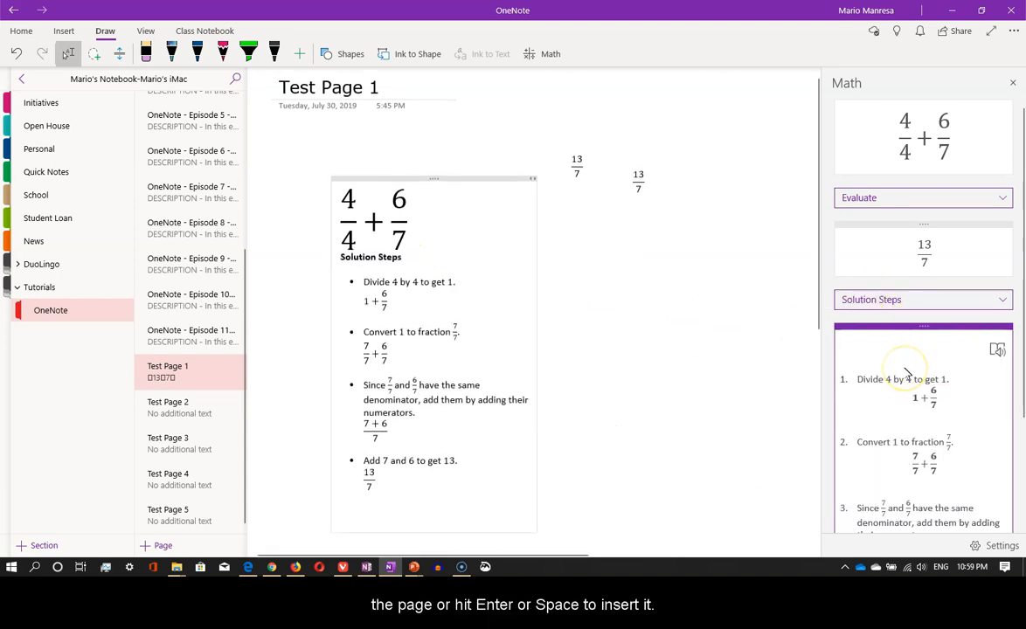
key(Return)
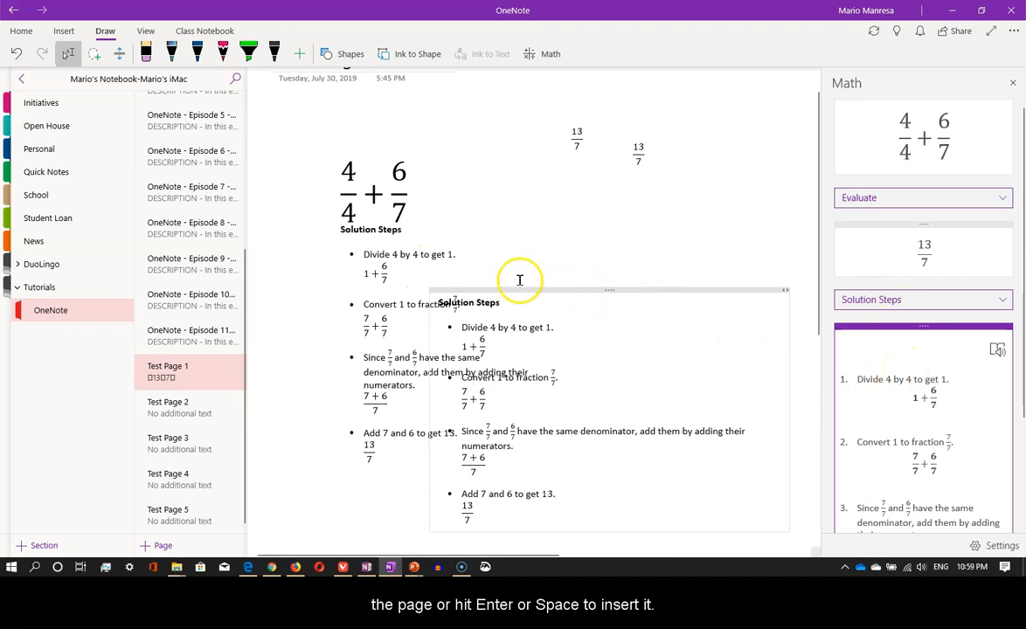
drag(389, 149, 343, 134)
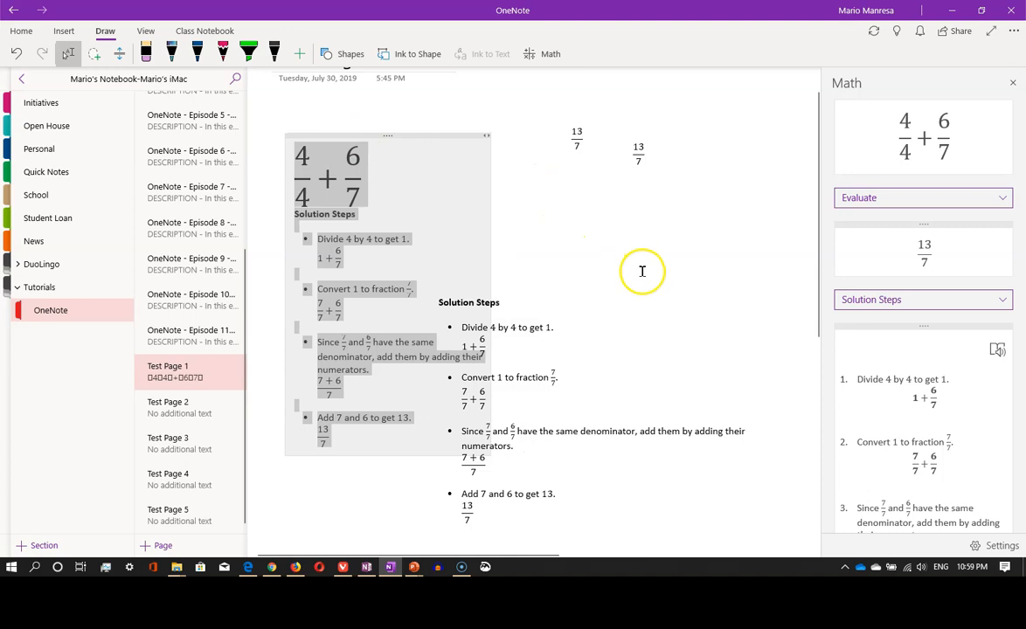
click(642, 271)
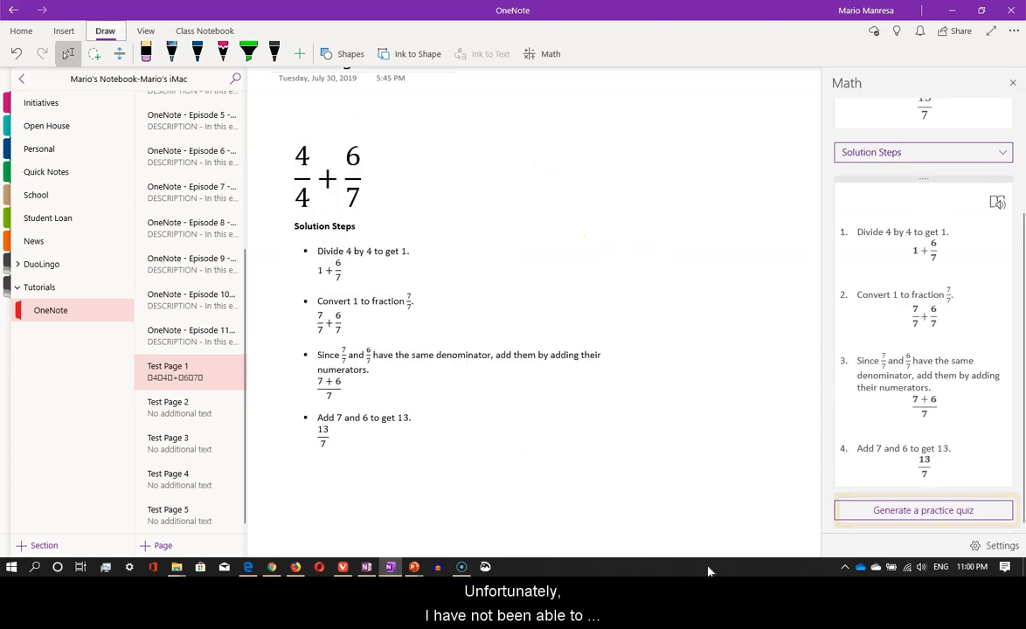
Step: Try to generate a practice quiz from the equation, and close the quiz window
click(906, 515)
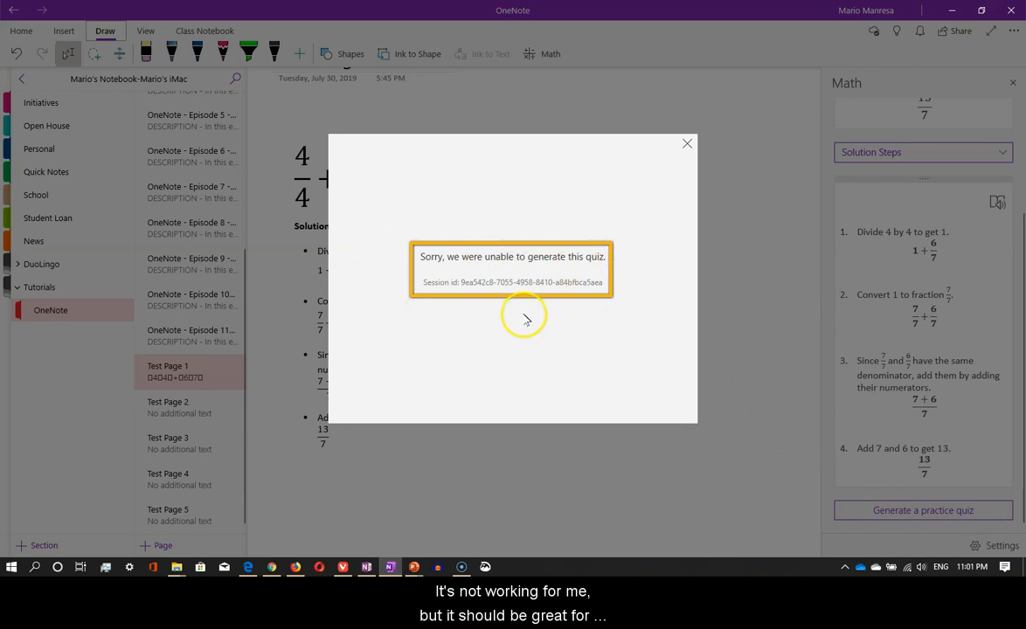
click(687, 143)
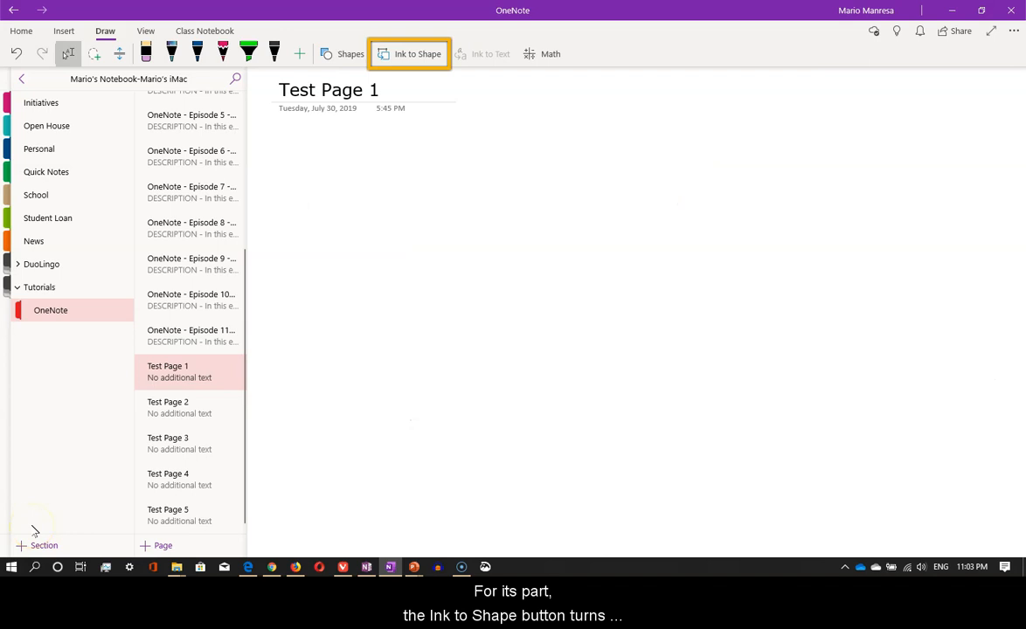
Step: Turn on Ink to Shape and draw a triangle, a square and a tilted ellipse below the title with the thick black pen
click(411, 56)
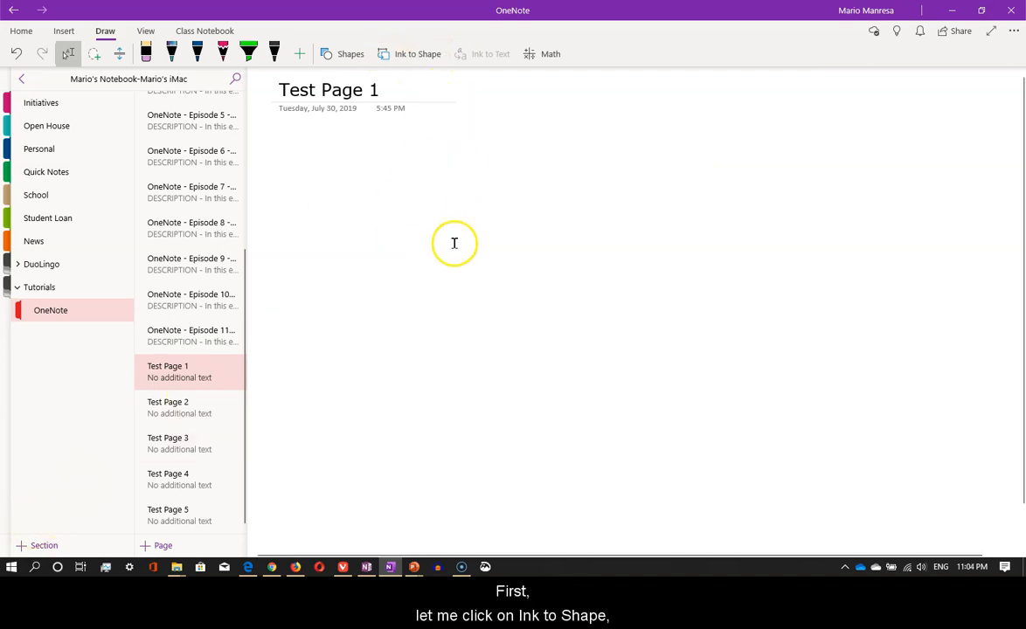
click(416, 53)
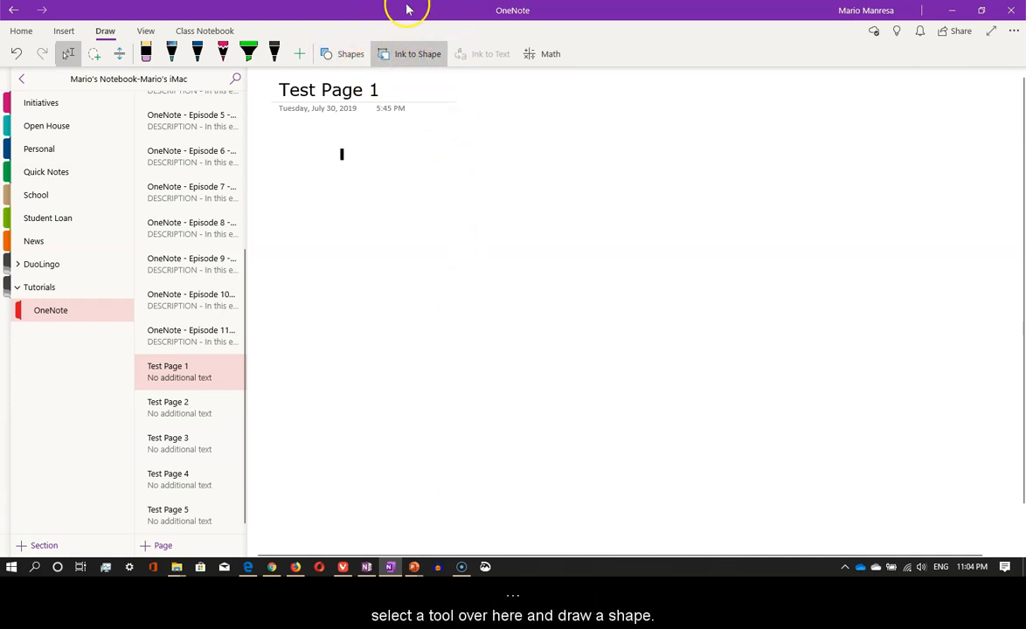
click(276, 51)
mouse_move(318, 254)
mouse_down()
mouse_move(369, 155)
mouse_move(413, 267)
mouse_move(317, 249)
mouse_up()
mouse_move(465, 161)
mouse_down()
mouse_move(465, 243)
mouse_move(579, 271)
mouse_move(577, 156)
mouse_move(485, 170)
mouse_up()
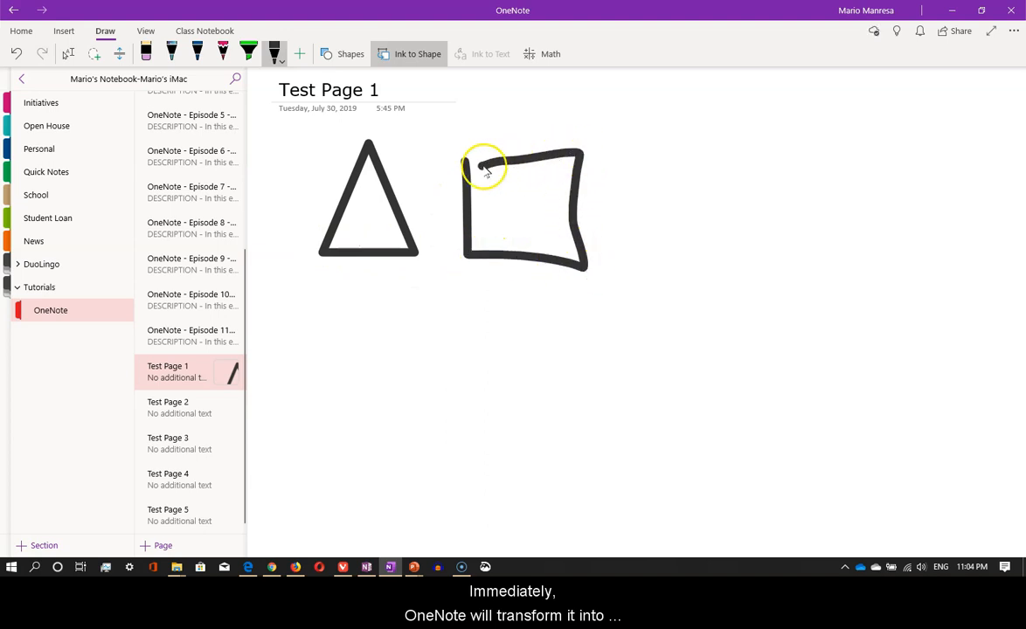
mouse_move(504, 323)
mouse_down()
mouse_move(489, 312)
mouse_move(470, 452)
mouse_move(543, 350)
mouse_move(465, 314)
mouse_up()
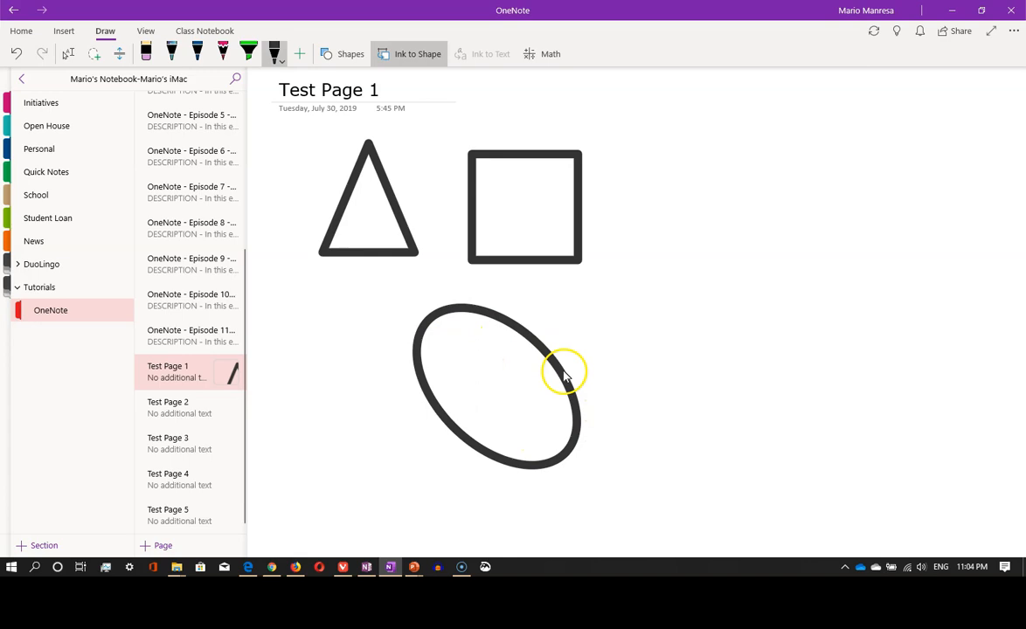